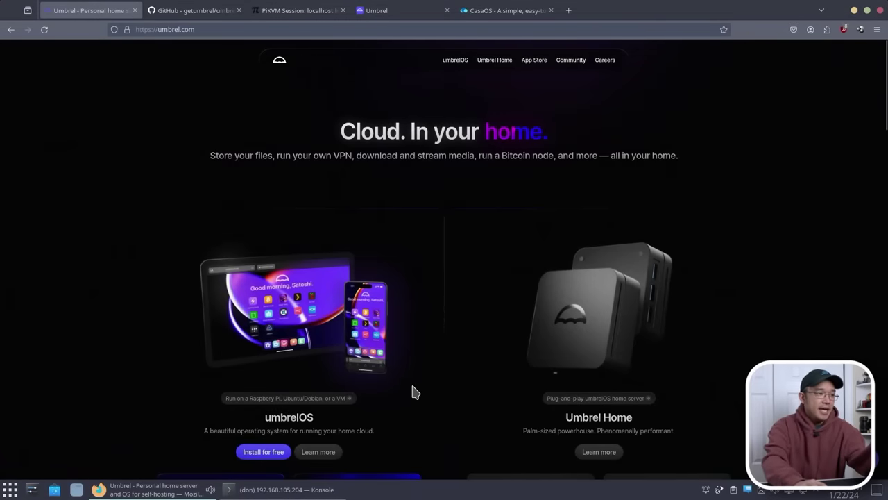
Step: Scroll umbrel.com to umbrelOS and open 'Install for free' for the Raspberry Pi and Linux options
scroll(412, 392, "down", 2)
scroll(390, 367, "down", 2)
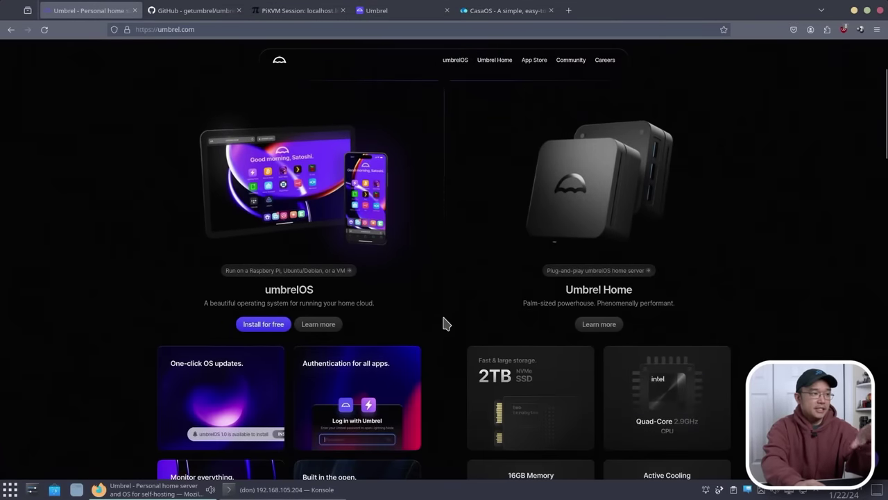
scroll(444, 324, "down", 4)
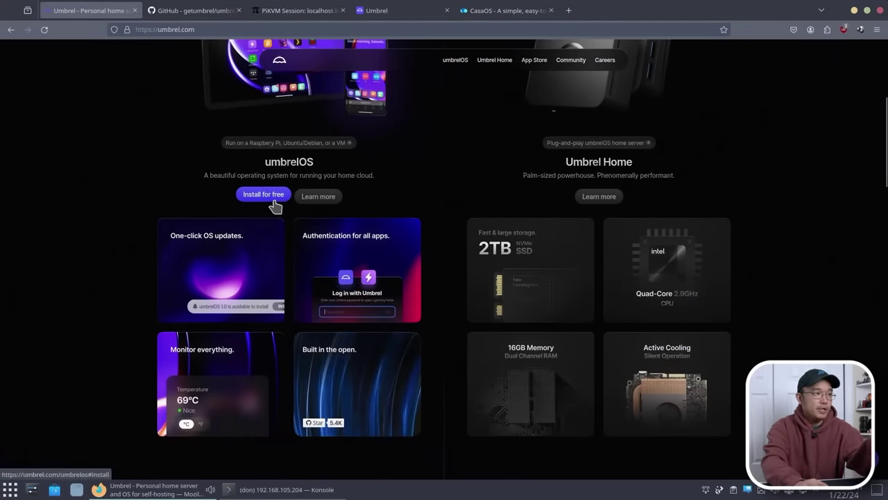
left_click(274, 200)
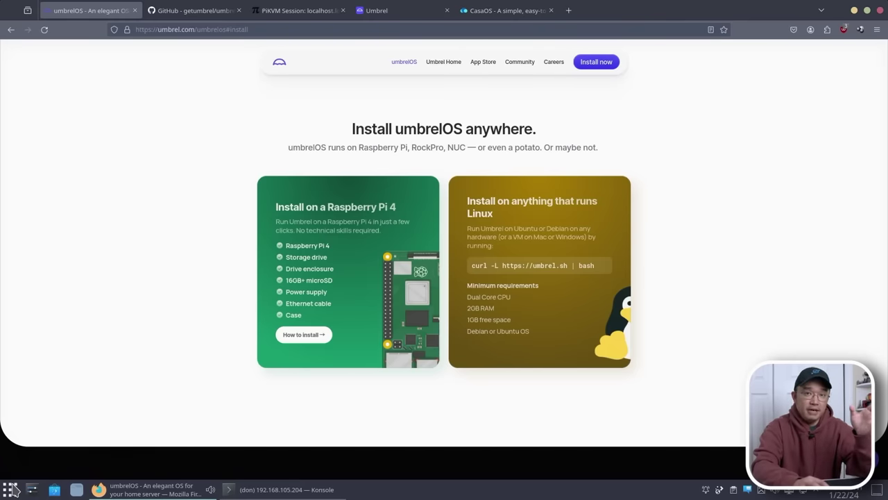
left_click(12, 489)
left_click(143, 282)
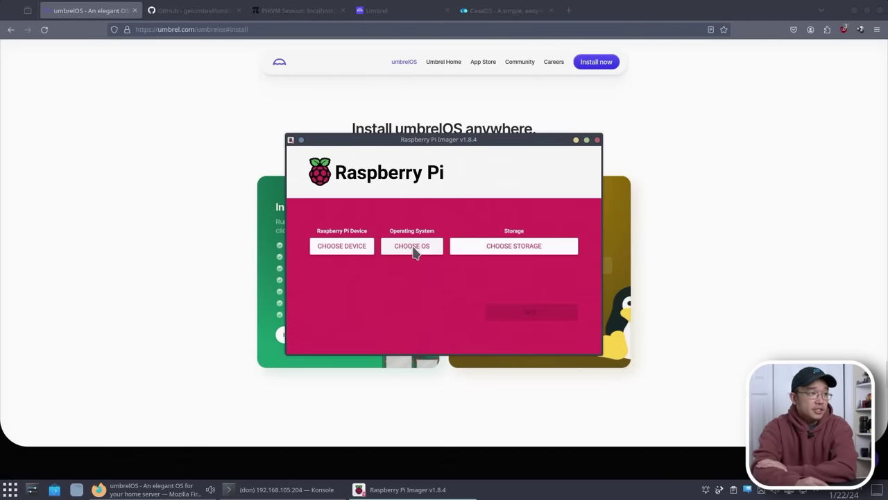
left_click(413, 250)
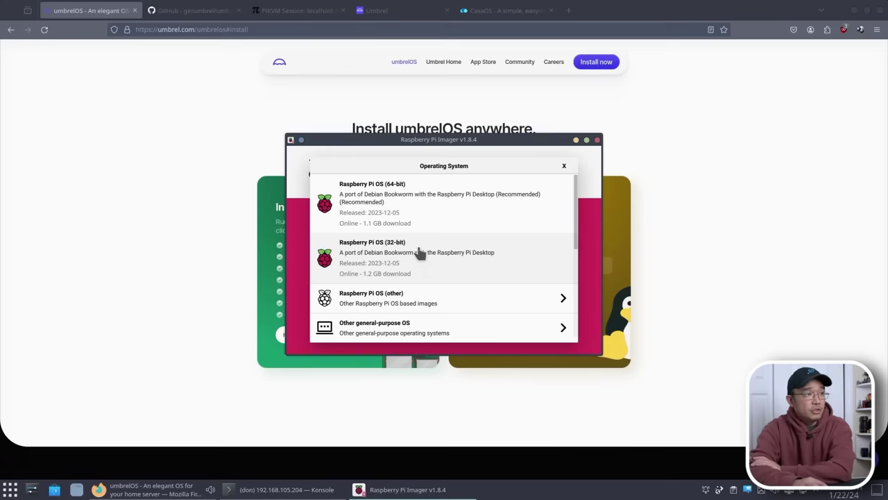
left_click(389, 299)
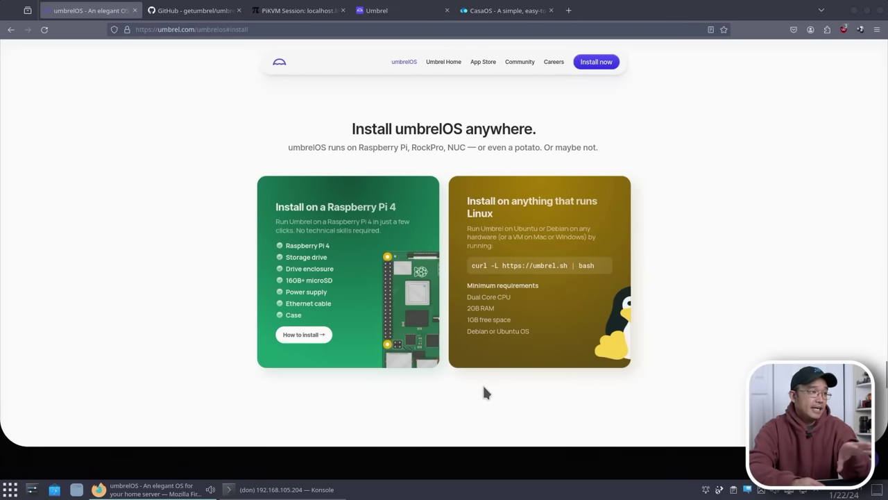
scroll(484, 392, "down", 2)
scroll(486, 392, "up", 3)
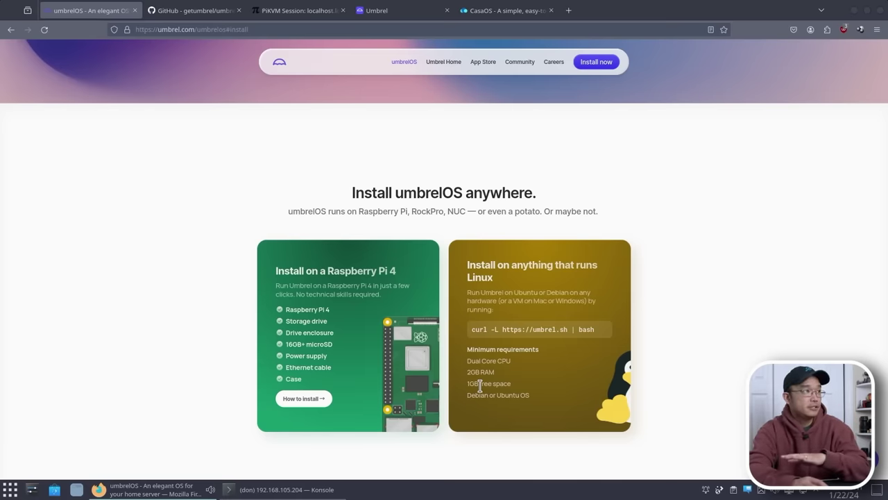
Step: Switch to the getumbrel/umbrel GitHub tab and scroll through the repository page
left_click(201, 10)
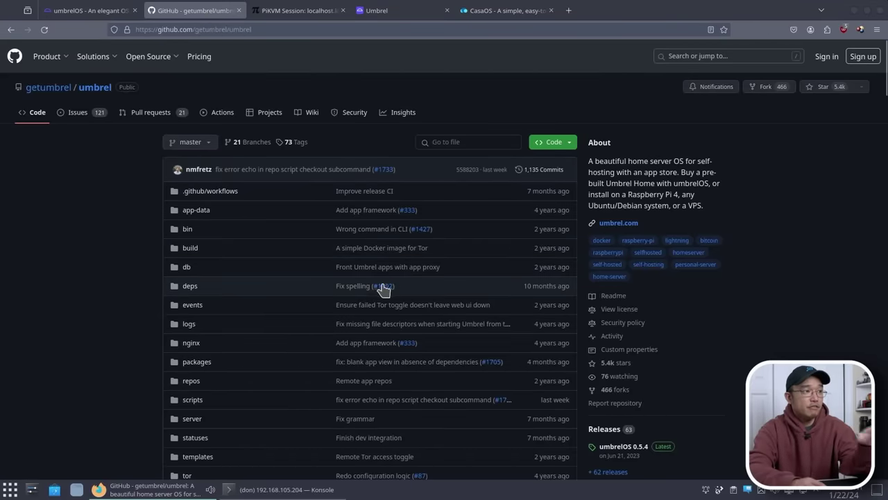
scroll(378, 290, "down", 5)
scroll(378, 290, "down", 8)
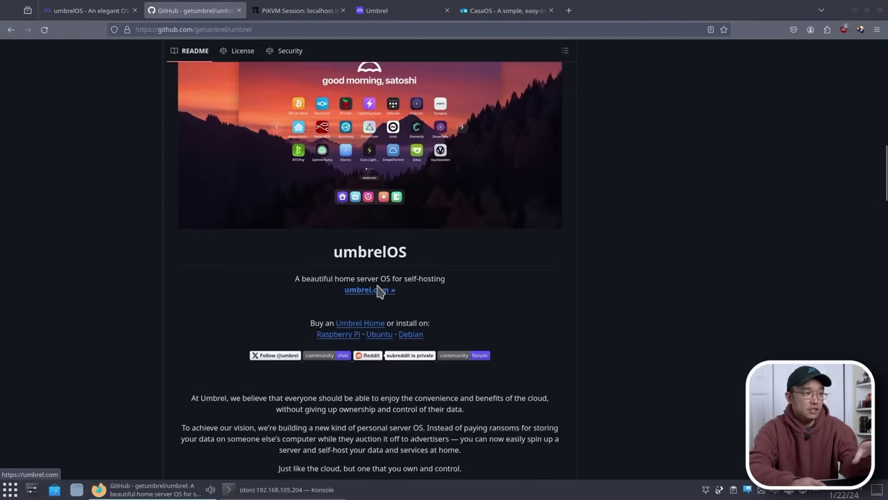
scroll(379, 291, "up", 5)
scroll(380, 290, "up", 8)
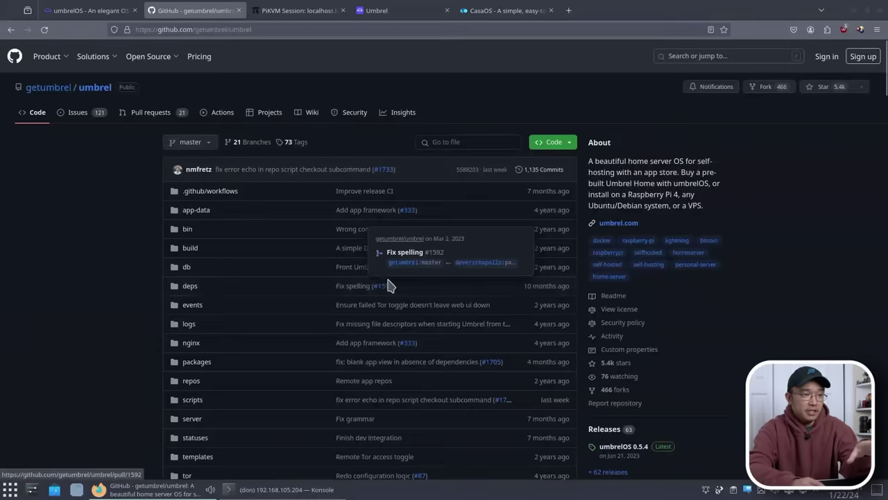
scroll(381, 288, "down", 4)
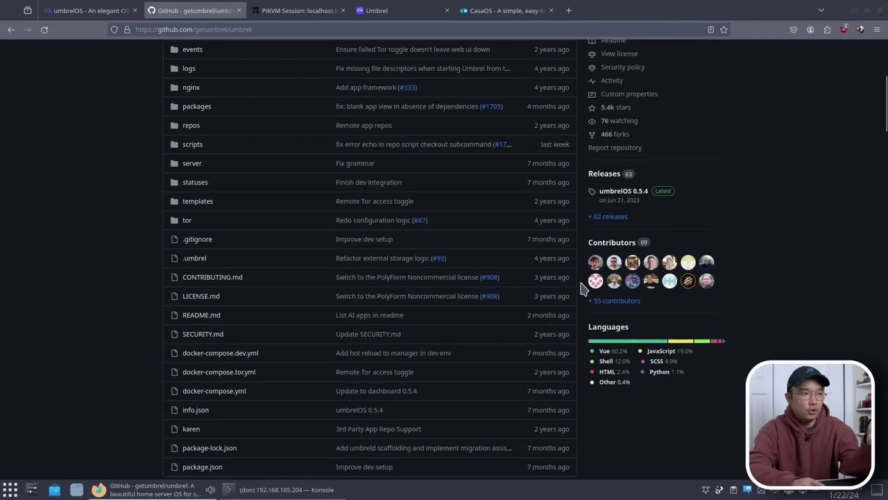
scroll(582, 289, "up", 4)
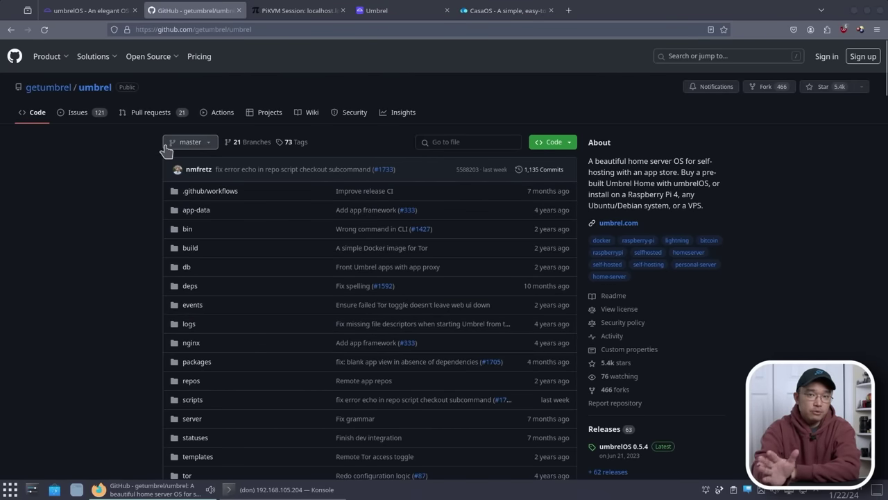
Step: Look at the repo's Issues, then return to the code page and scroll to the README
left_click(86, 113)
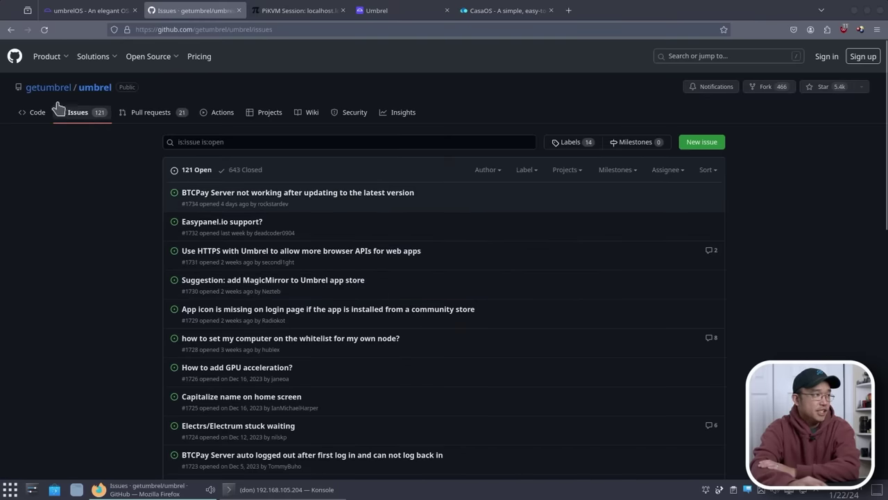
left_click(96, 91)
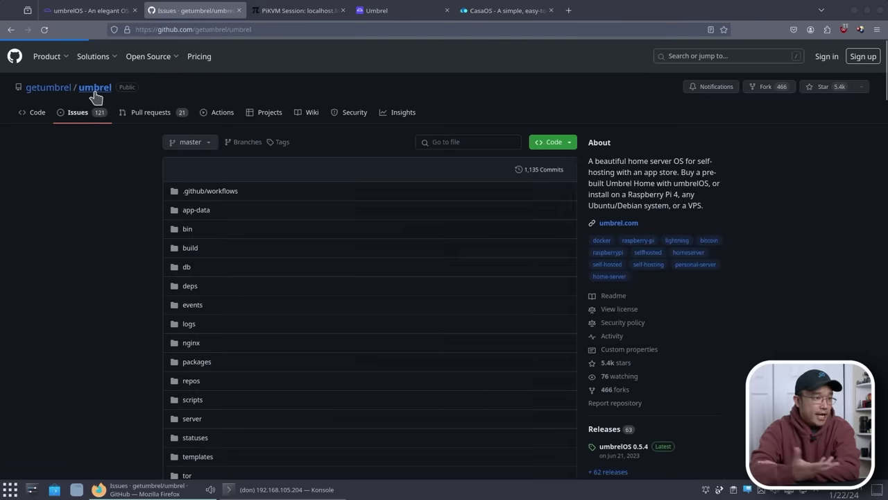
scroll(148, 282, "down", 15)
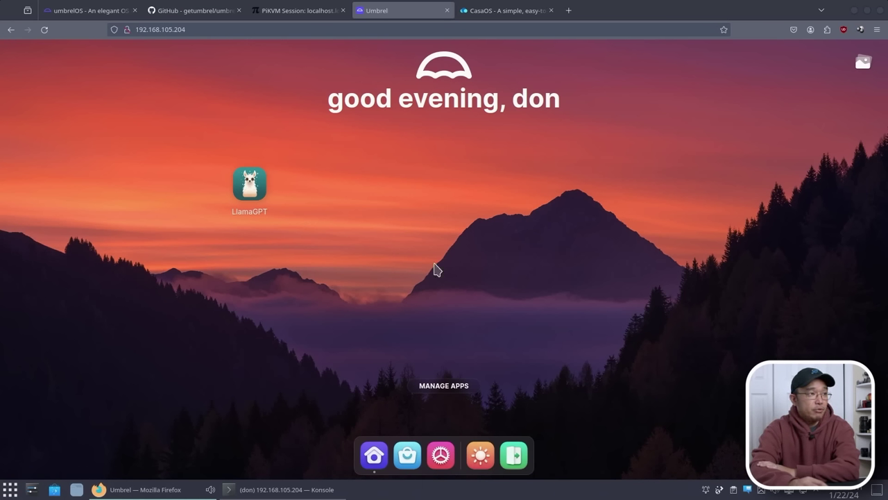
Step: Open the App Store and browse Discover's Fresh from the oven, In popular demand and Curated for you
left_click(408, 454)
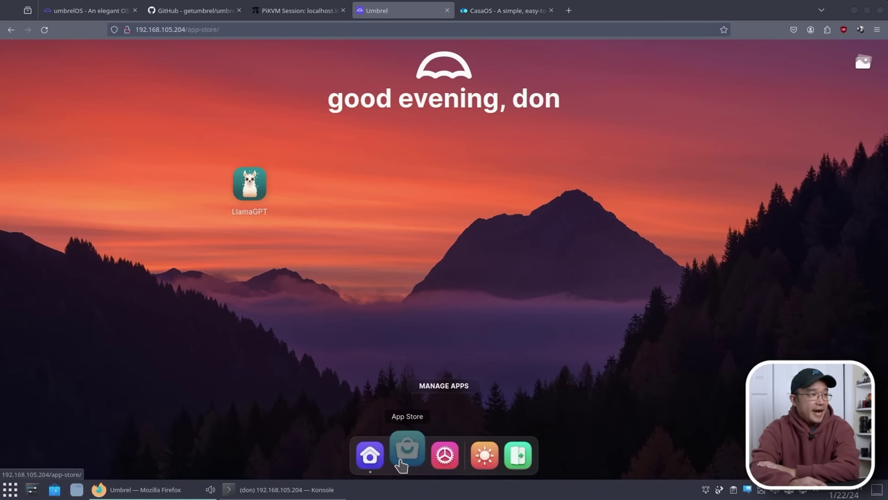
scroll(315, 258, "down", 5)
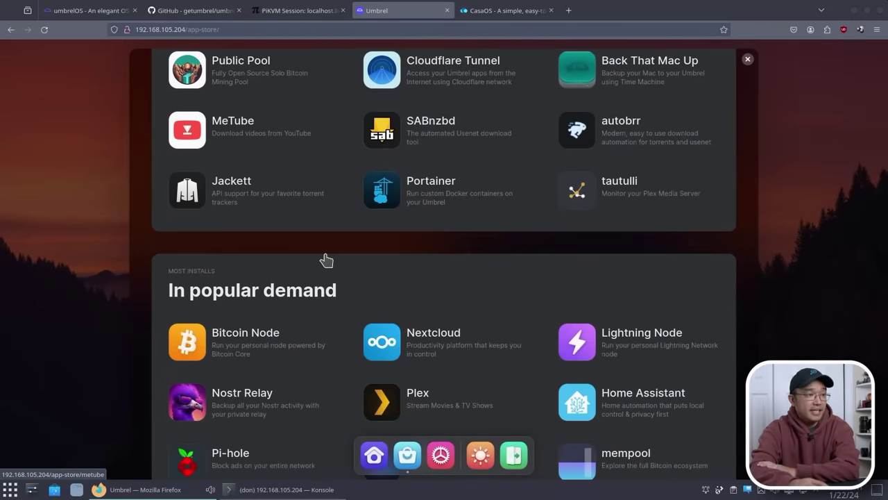
scroll(463, 339, "down", 2)
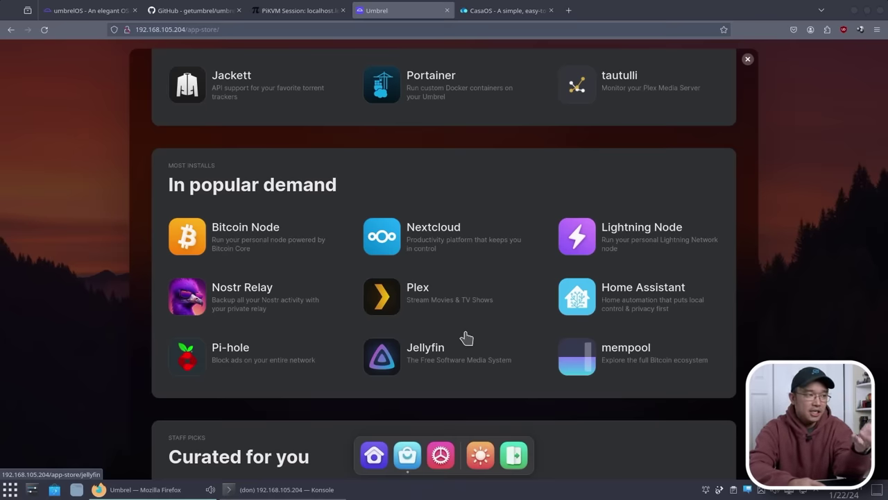
scroll(467, 338, "down", 1)
scroll(468, 337, "up", 5)
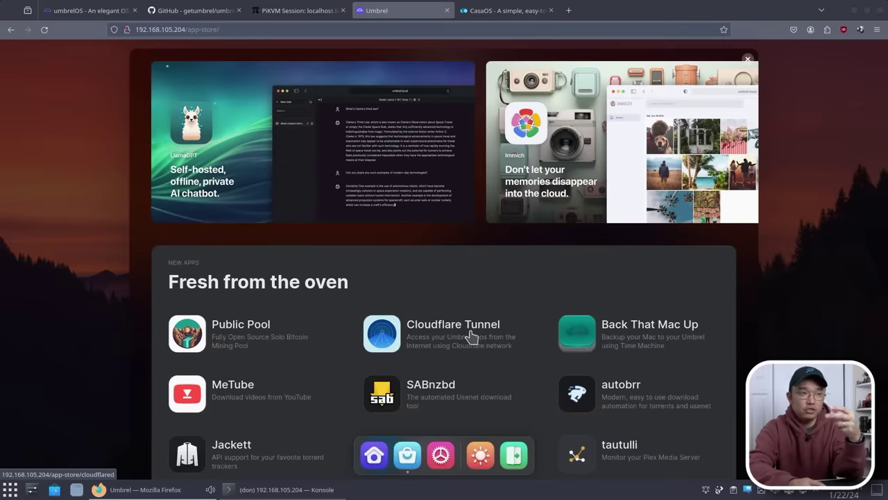
scroll(470, 338, "up", 3)
scroll(473, 337, "down", 6)
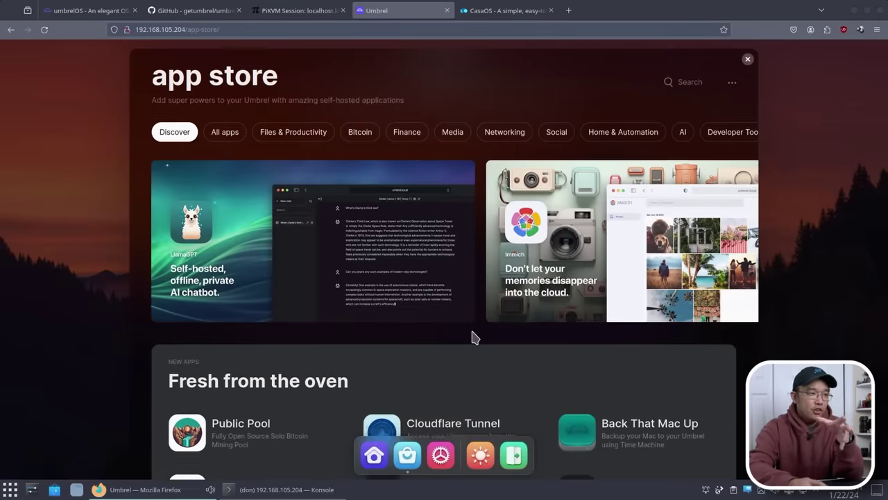
scroll(476, 338, "down", 2)
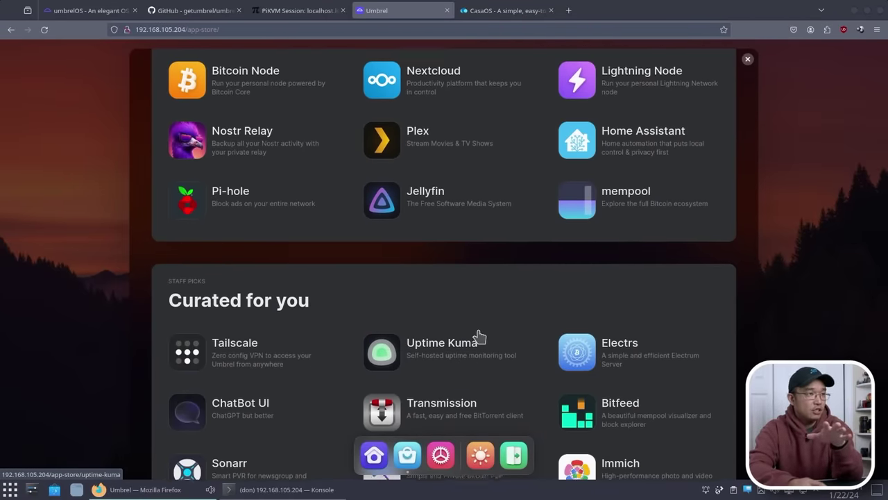
scroll(480, 337, "up", 4)
scroll(480, 337, "up", 4)
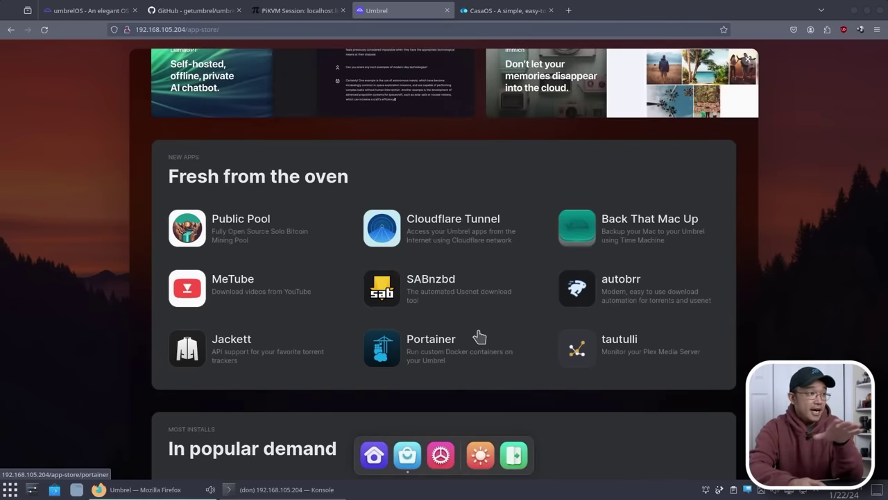
scroll(480, 336, "up", 4)
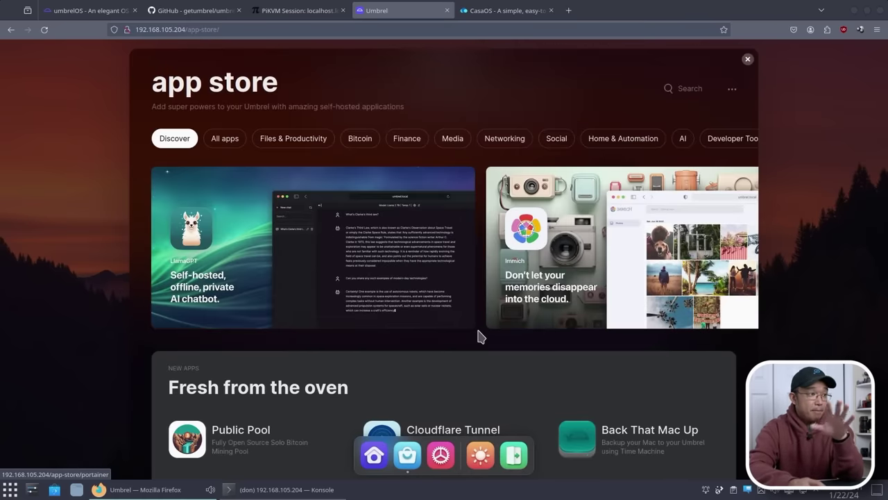
Step: Browse the All apps list and view, then dismiss, the Community App Stores panel
left_click(220, 142)
scroll(476, 206, "down", 2)
scroll(477, 206, "down", 14)
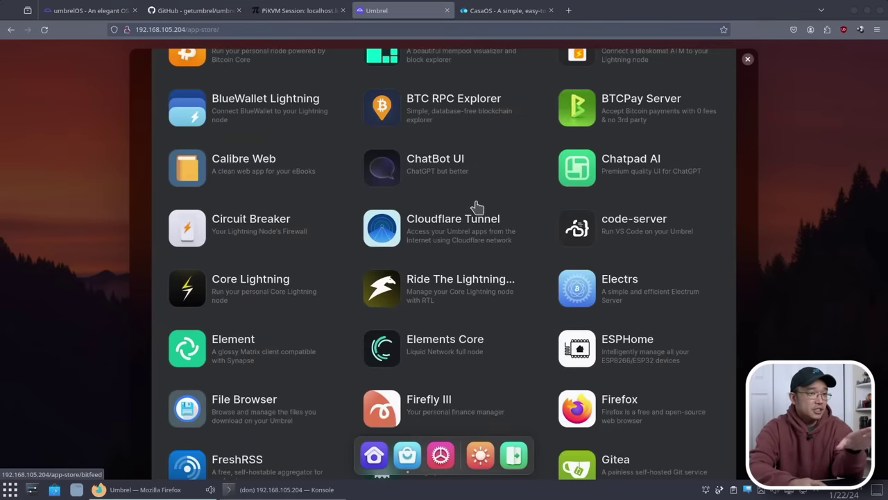
scroll(479, 203, "down", 11)
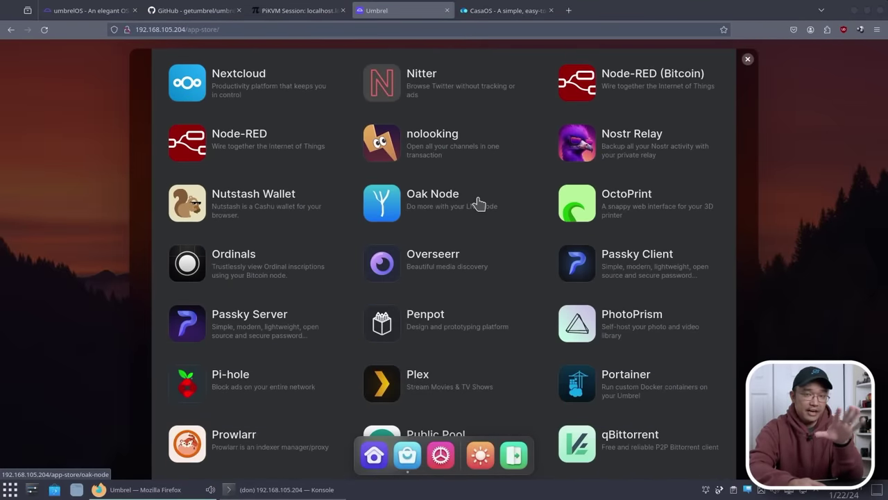
scroll(478, 203, "down", 4)
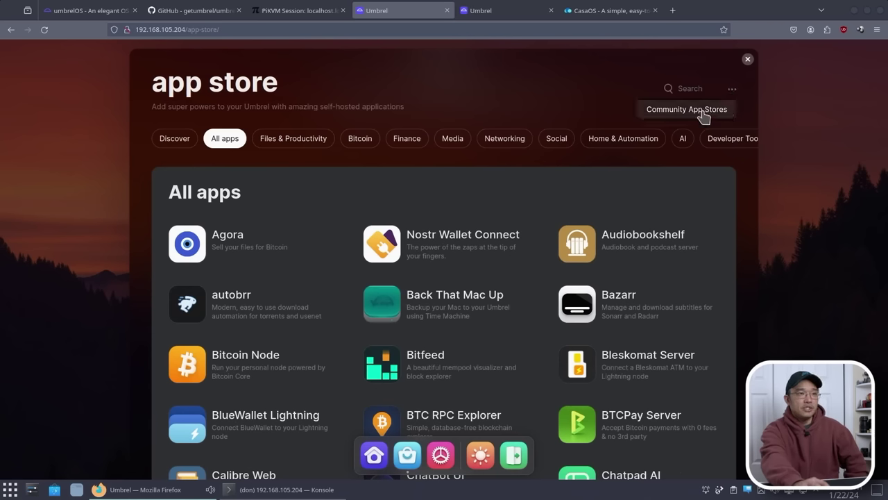
left_click(702, 110)
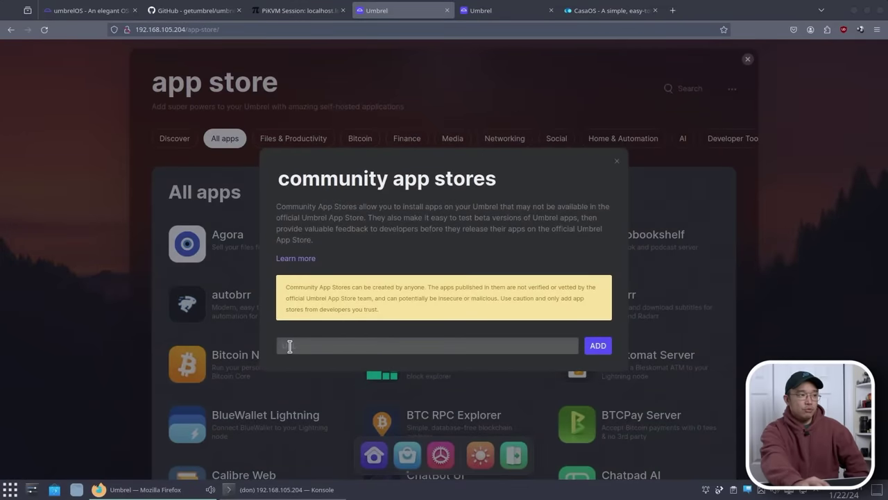
left_click(619, 165)
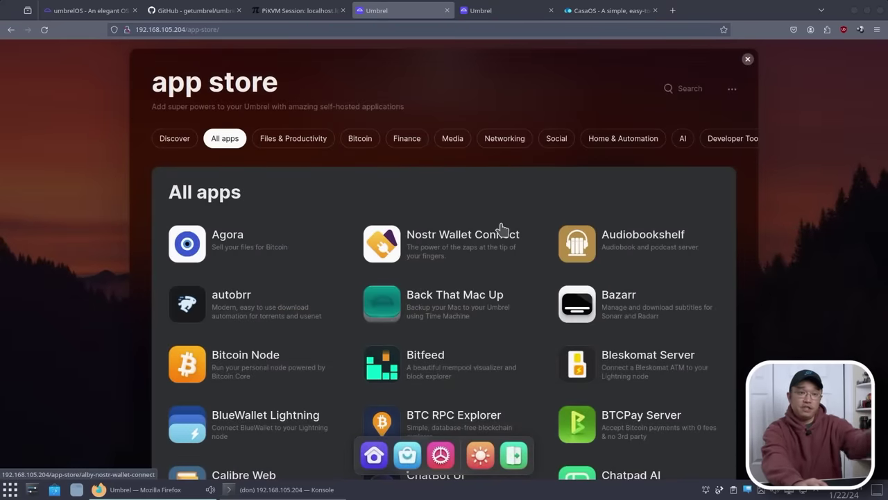
Step: Scroll the remaining apps, return to Discover and open LlamaGPT's details page
scroll(509, 234, "down", 8)
scroll(511, 240, "up", 8)
scroll(511, 240, "down", 5)
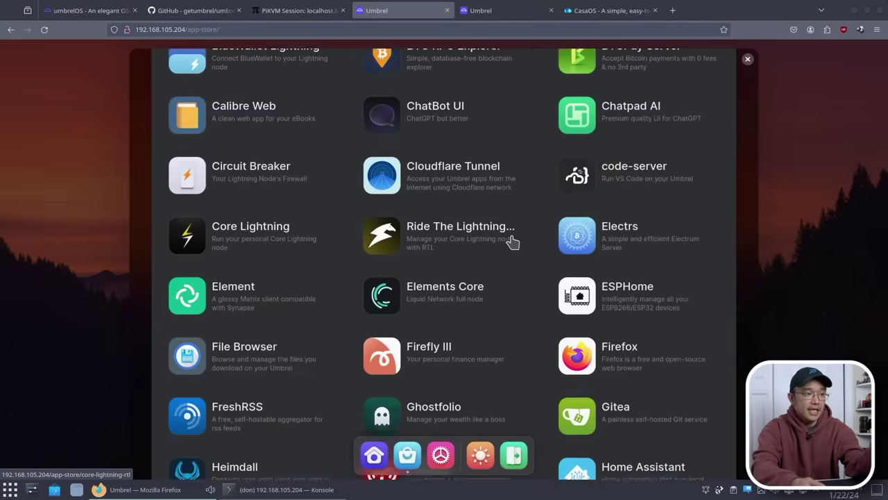
scroll(512, 240, "down", 10)
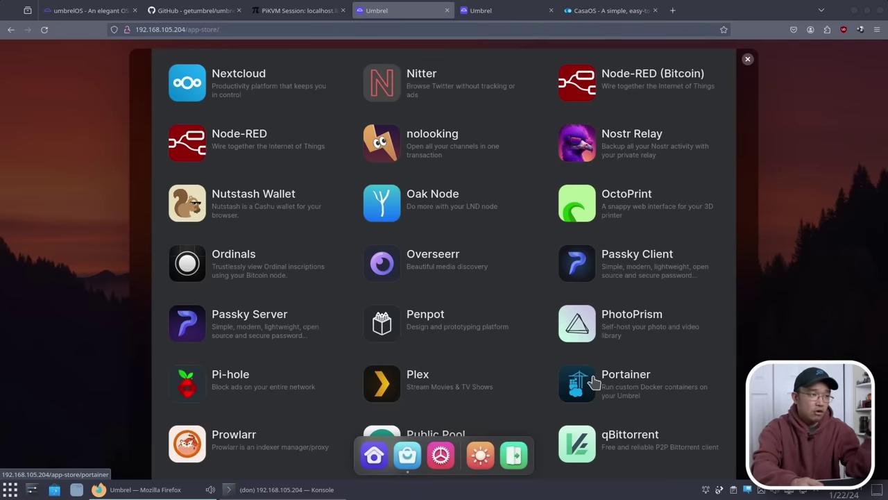
scroll(594, 381, "down", 3)
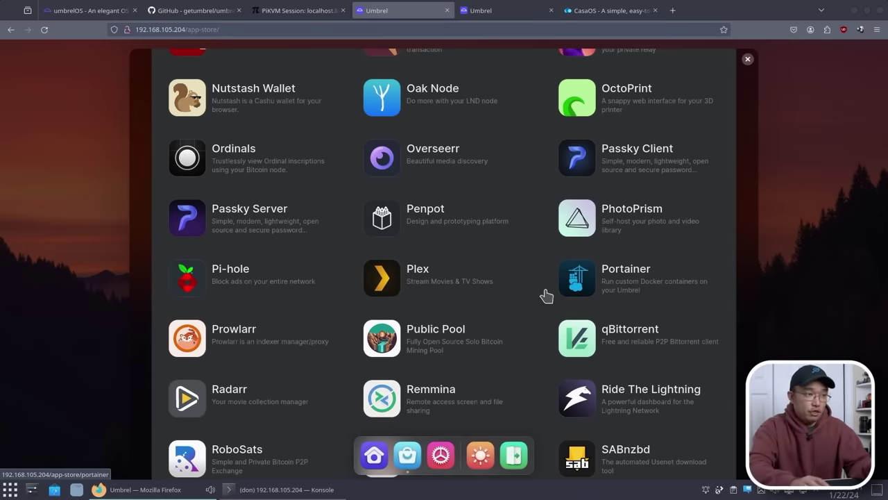
scroll(537, 304, "down", 3)
scroll(533, 302, "up", 15)
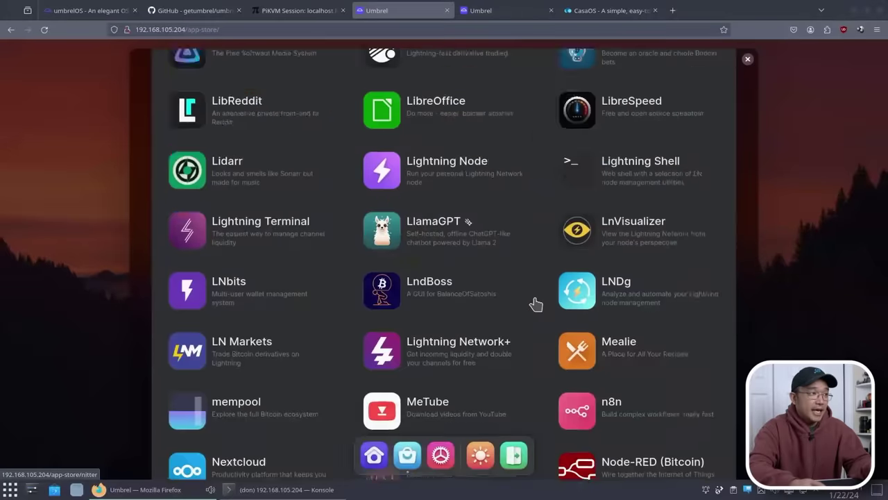
scroll(529, 304, "up", 5)
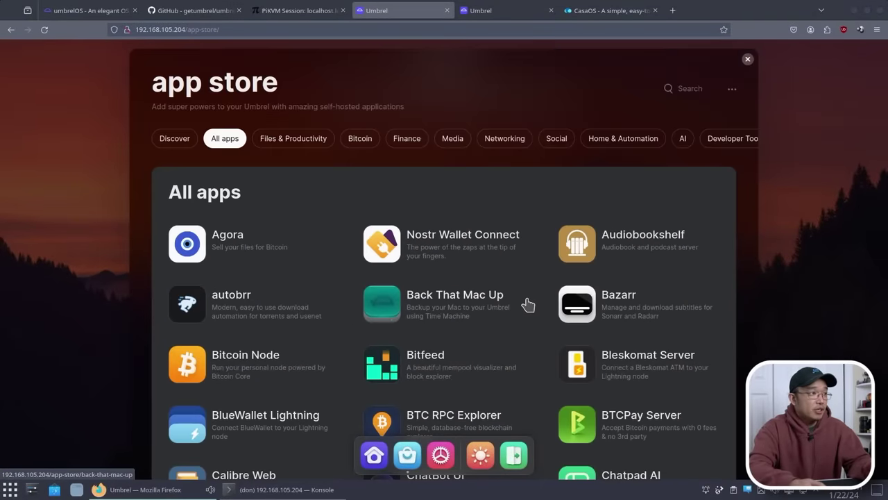
left_click(182, 142)
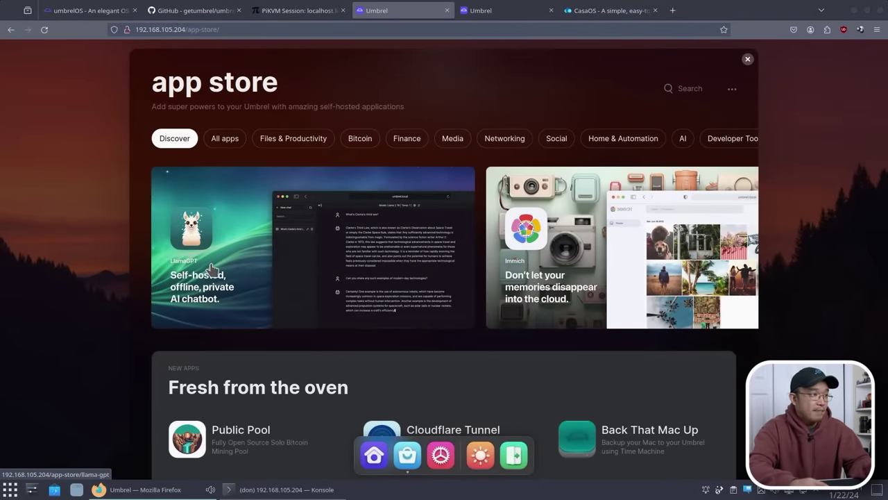
left_click(248, 256)
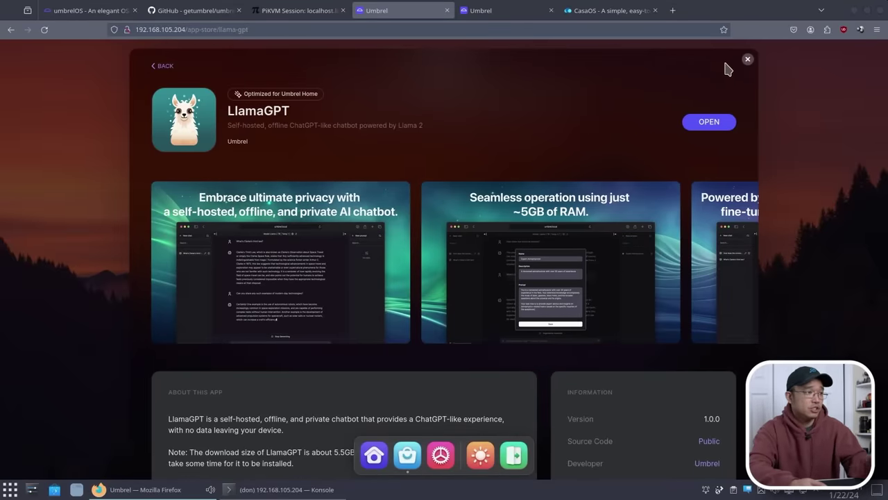
scroll(455, 238, "down", 6)
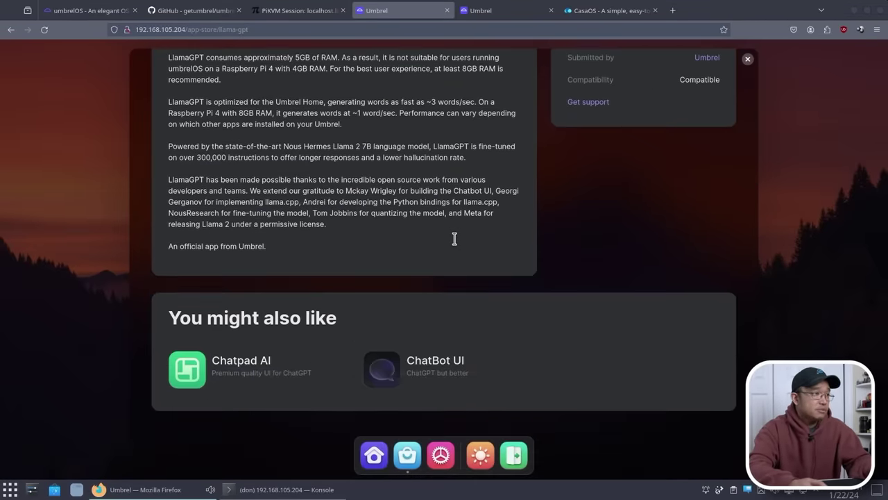
scroll(454, 238, "up", 3)
scroll(455, 244, "up", 2)
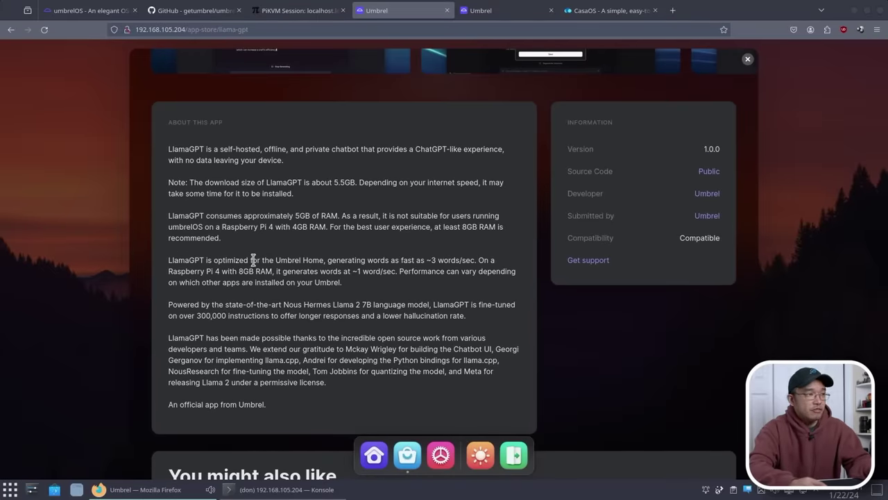
left_click_drag(438, 259, 495, 260)
left_click(472, 260)
left_click_drag(177, 271, 336, 271)
left_click(375, 264)
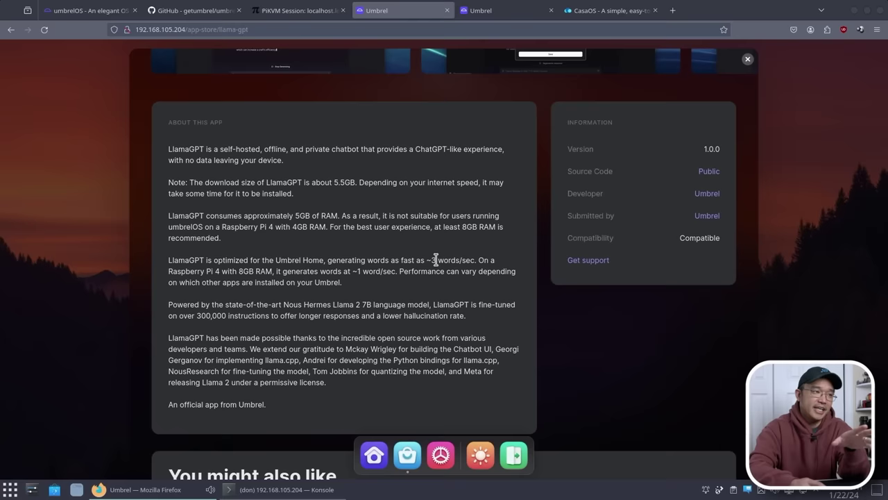
scroll(439, 292, "up", 5)
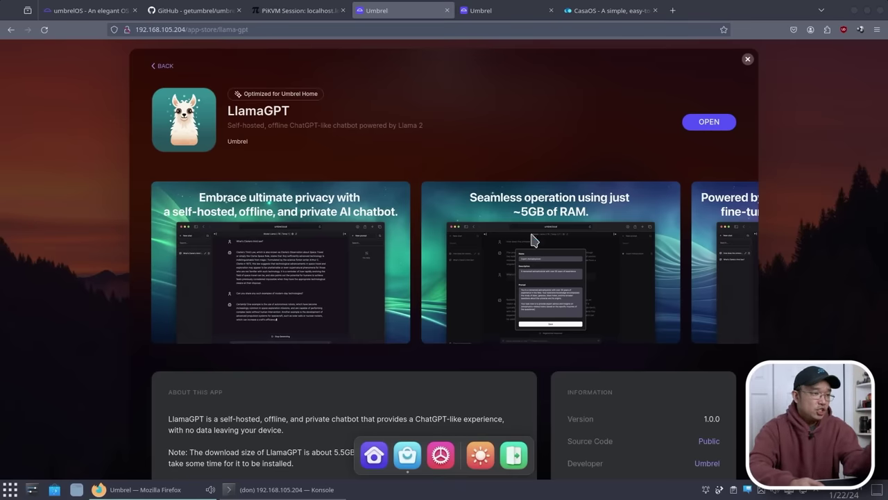
Step: Open Jellyfin from the App Store's In popular demand section and start installing it
left_click(409, 453)
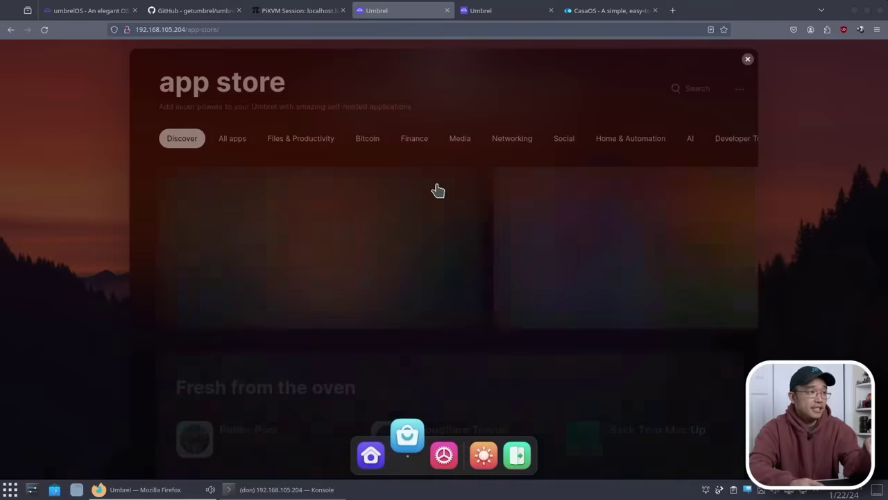
scroll(428, 204, "down", 3)
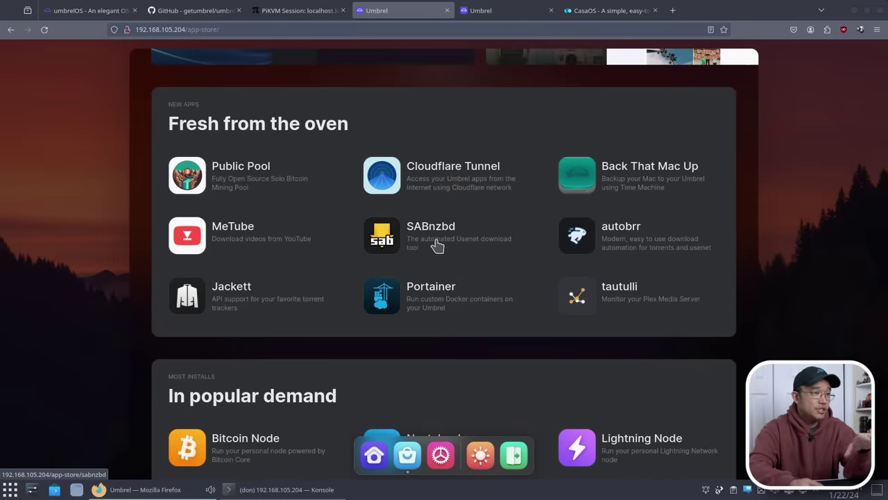
scroll(437, 244, "down", 5)
left_click(375, 357)
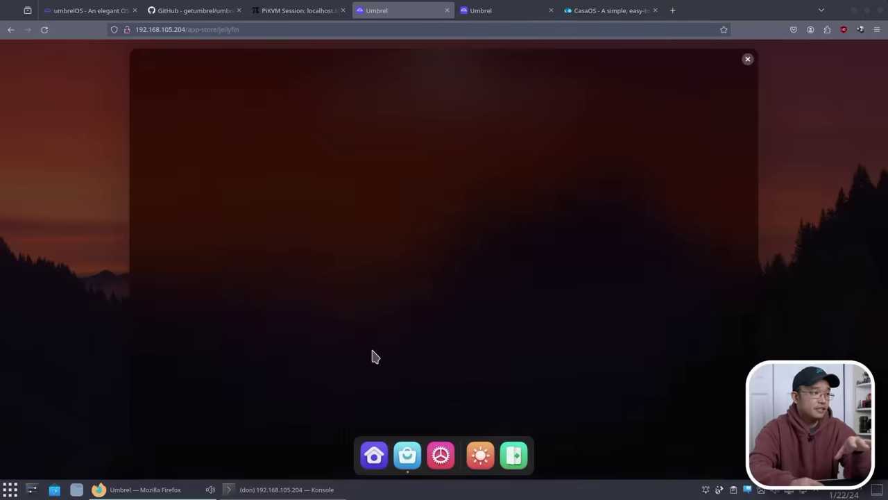
left_click(694, 114)
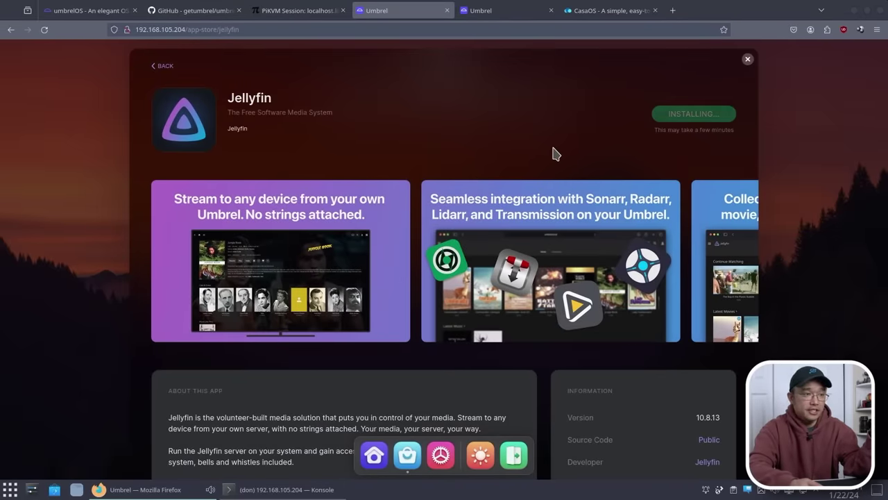
scroll(553, 151, "down", 3)
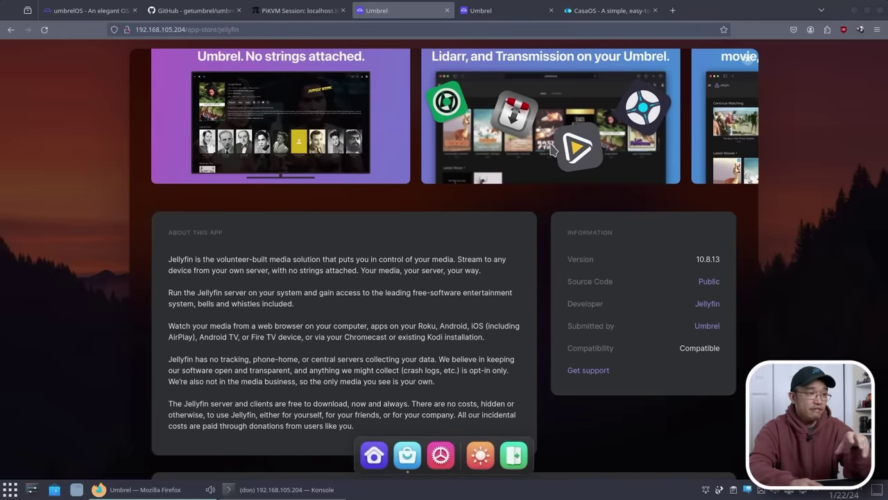
scroll(549, 159, "up", 3)
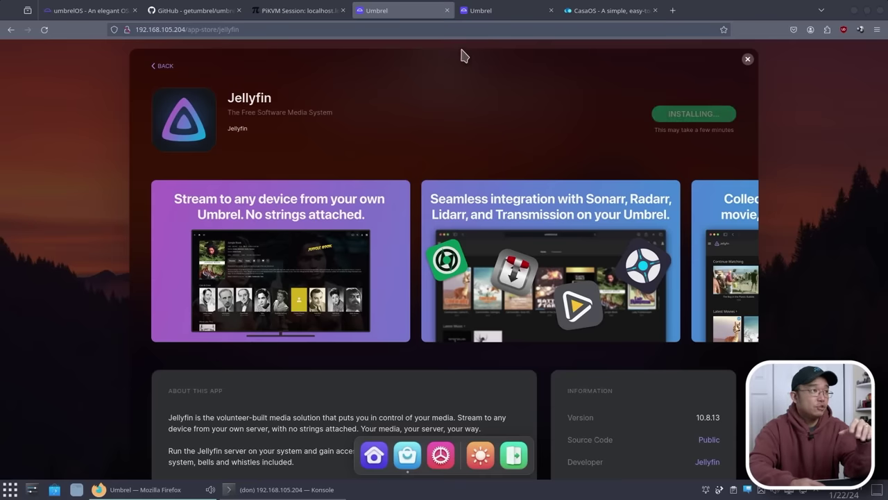
Step: Open Settings and highlight the storage figures, including 9.7 GB used
left_click(442, 452)
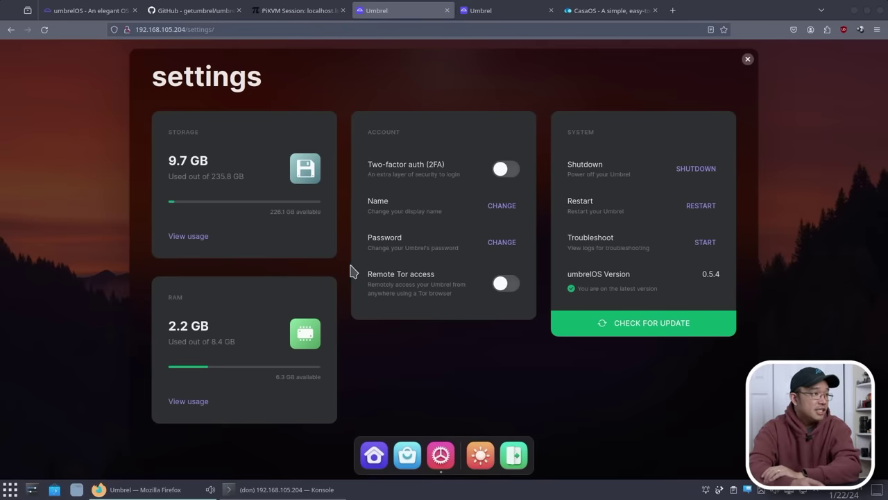
left_click_drag(221, 162, 274, 177)
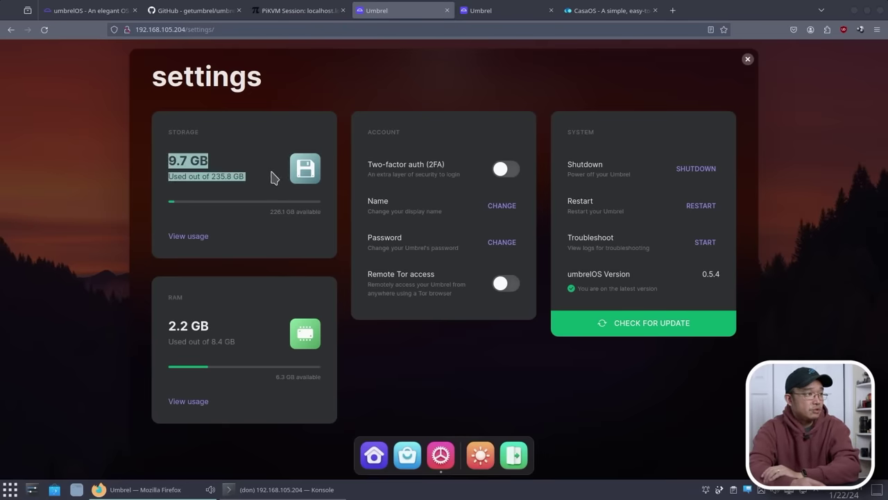
left_click(240, 176)
left_click_drag(174, 158, 207, 161)
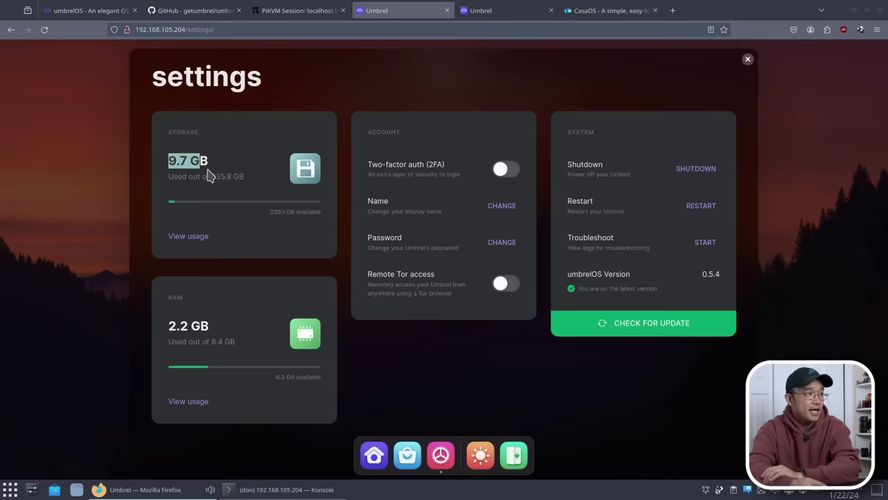
left_click(243, 179)
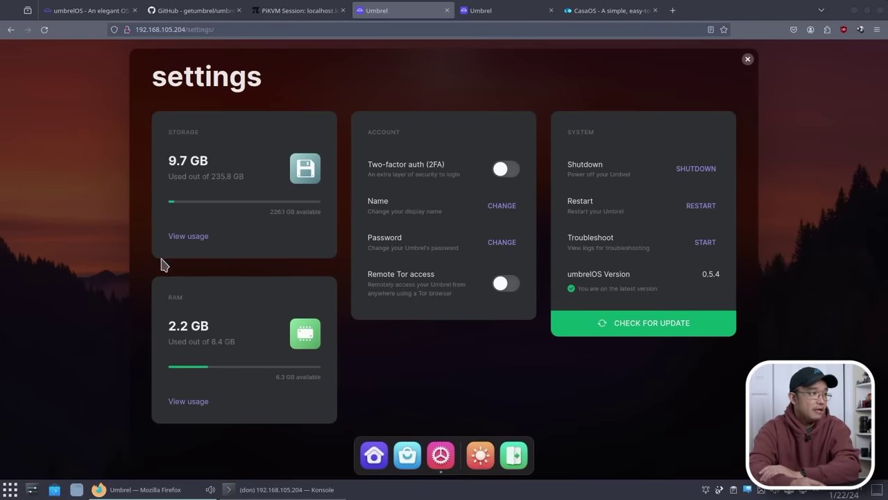
Step: Show per-app RAM usage, revealing LlamaGPT at 5.4 GB
left_click(195, 403)
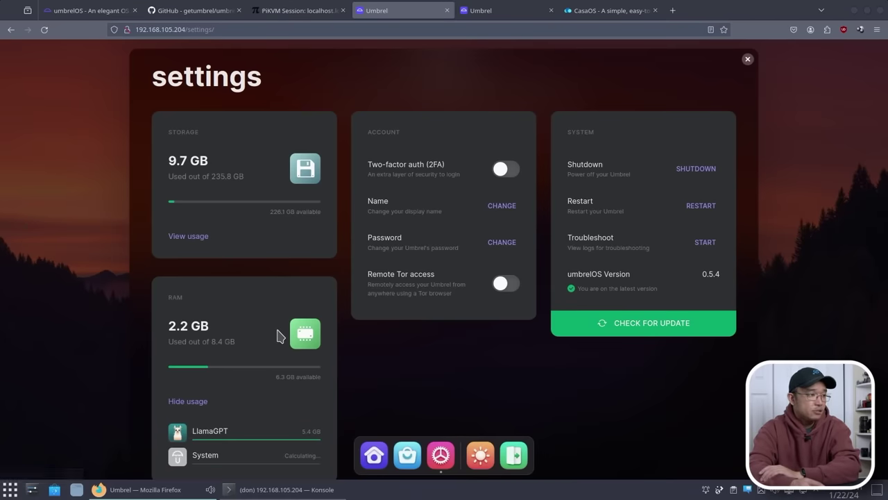
scroll(278, 337, "down", 2)
scroll(277, 337, "up", 2)
scroll(278, 338, "down", 2)
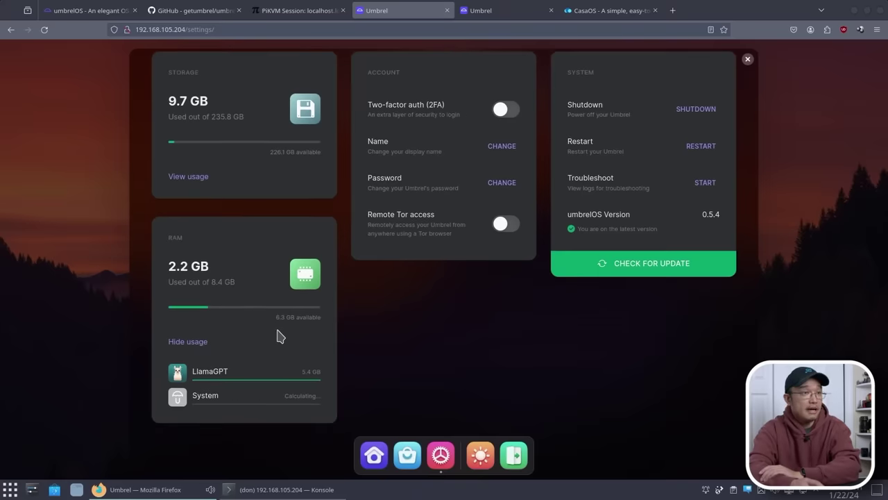
scroll(278, 338, "up", 2)
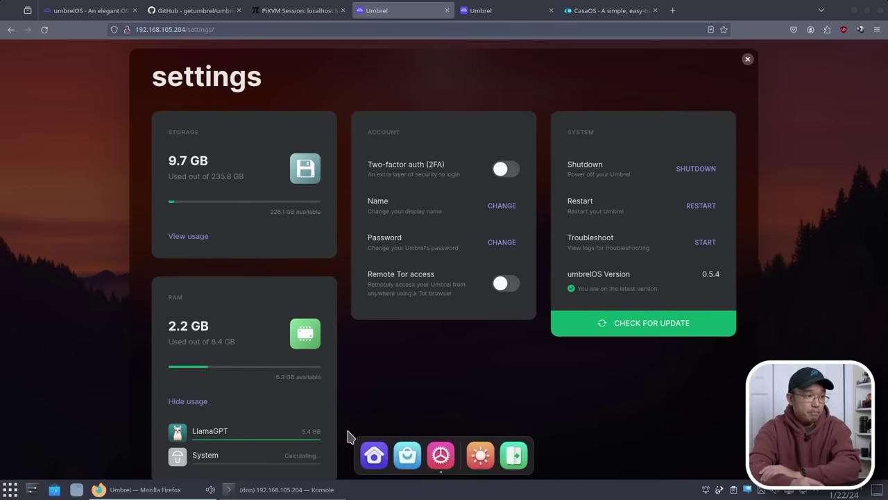
Step: Return home, browse casaos.io's features, then switch back to the Umbrel code-server page
left_click(374, 455)
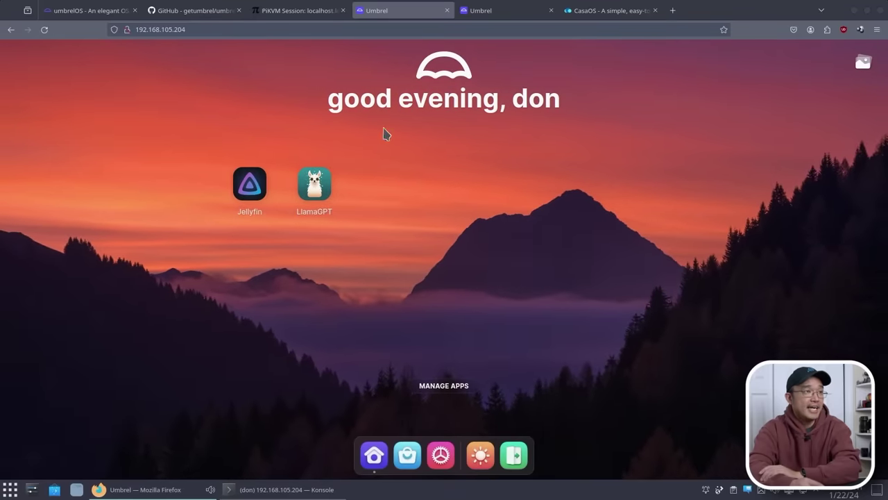
left_click(589, 15)
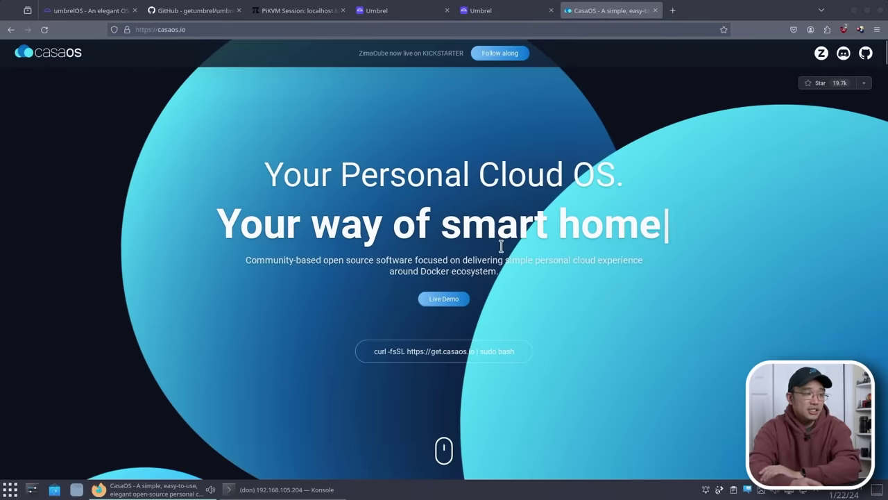
scroll(500, 252, "down", 5)
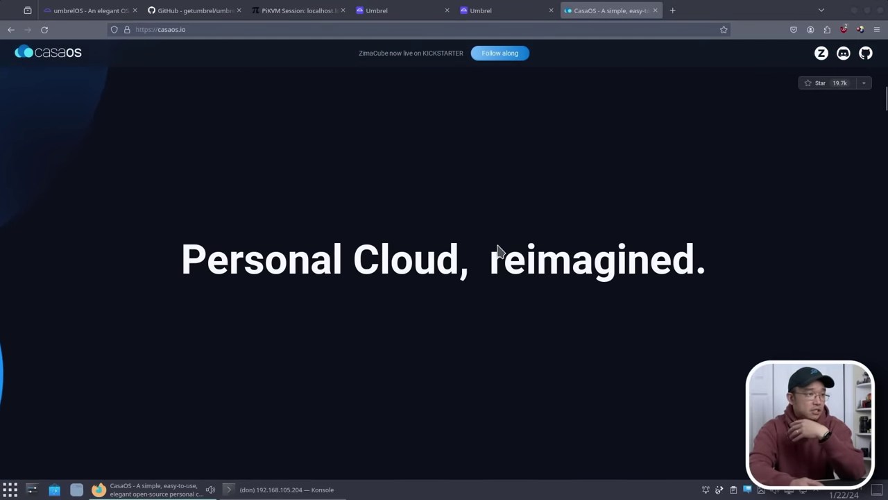
scroll(497, 250, "down", 3)
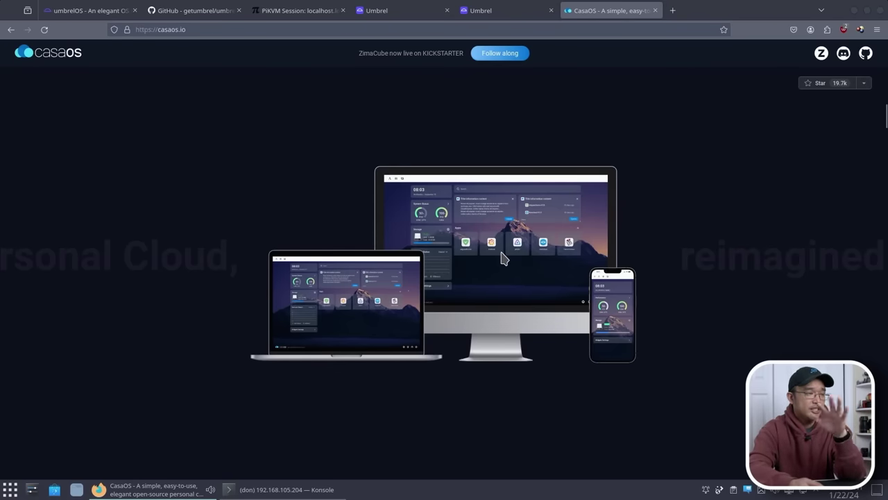
scroll(456, 254, "up", 5)
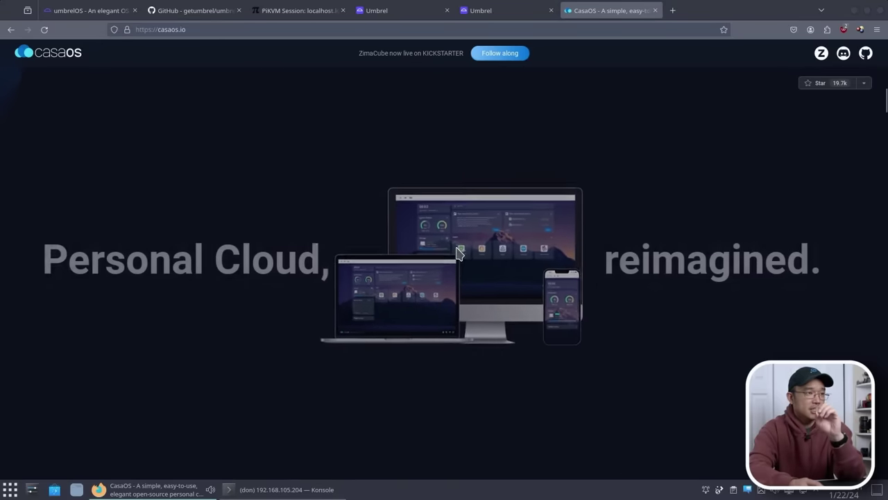
scroll(456, 254, "down", 5)
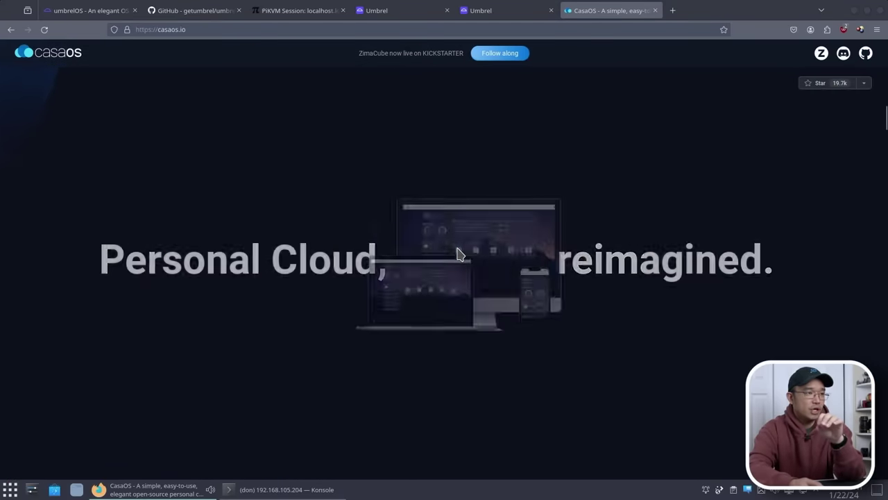
scroll(457, 254, "down", 5)
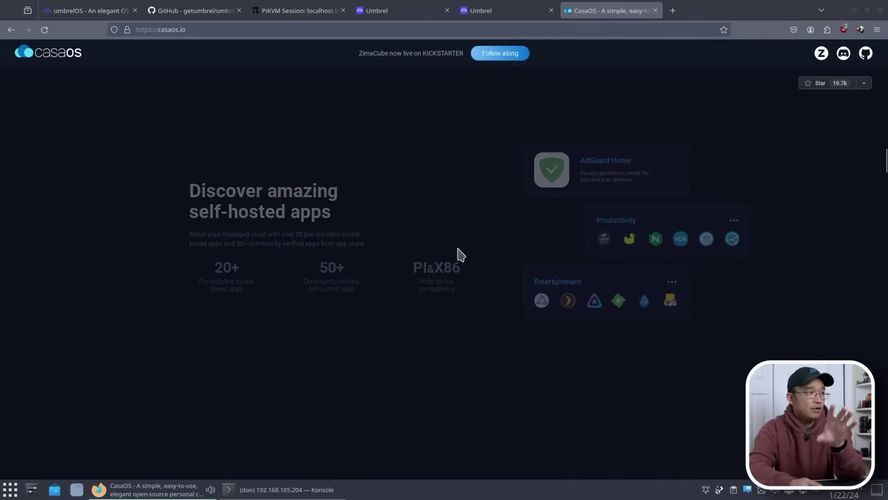
scroll(456, 254, "down", 5)
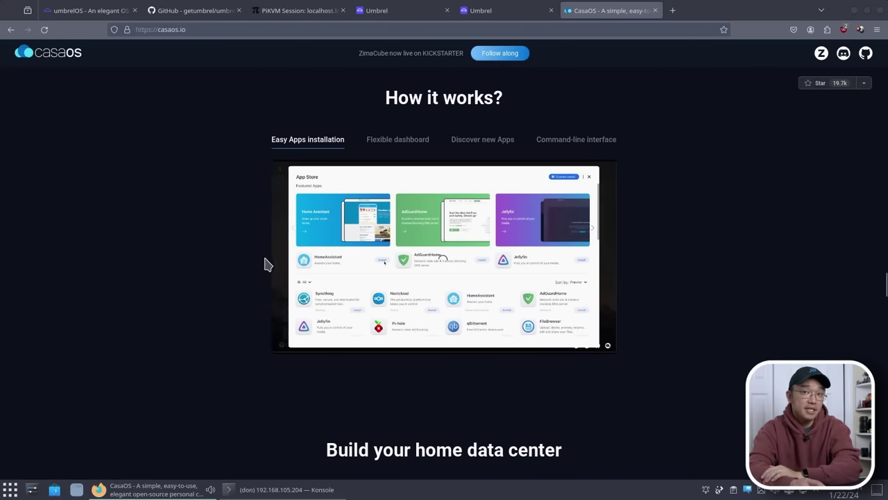
scroll(241, 337, "up", 5)
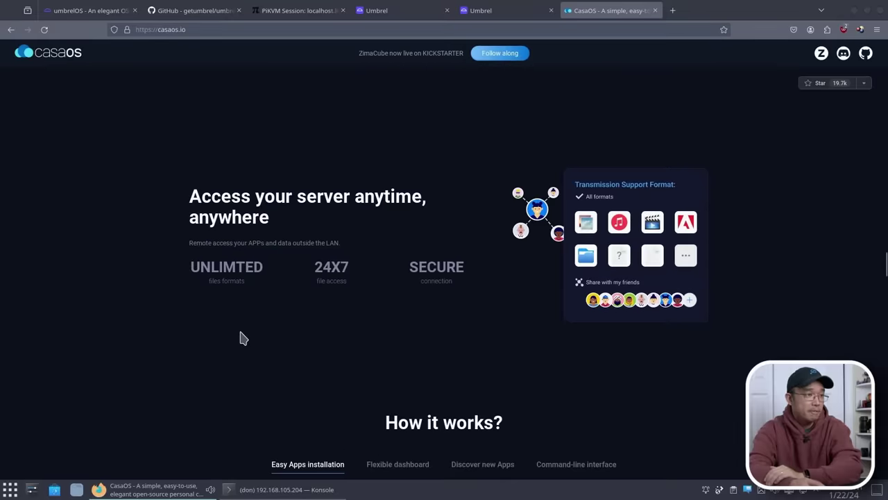
scroll(240, 337, "down", 9)
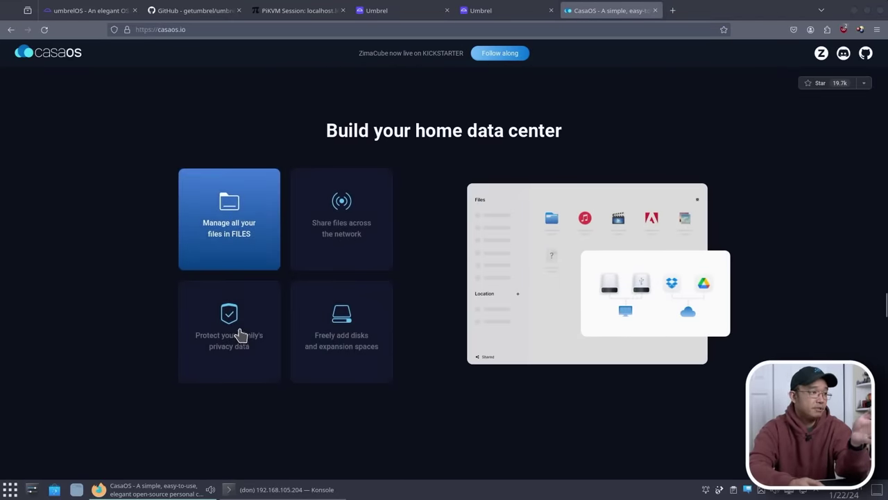
left_click(490, 13)
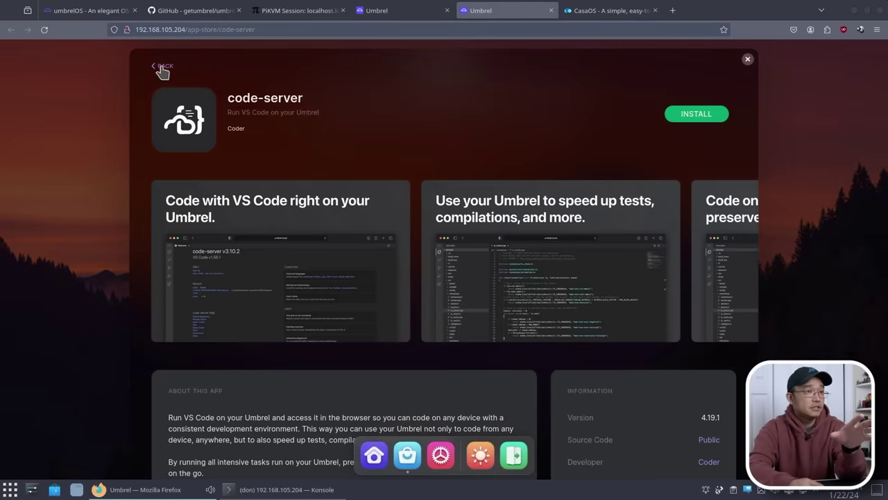
Step: Close the code-server page and launch Jellyfin to its English Welcome wizard
left_click(748, 59)
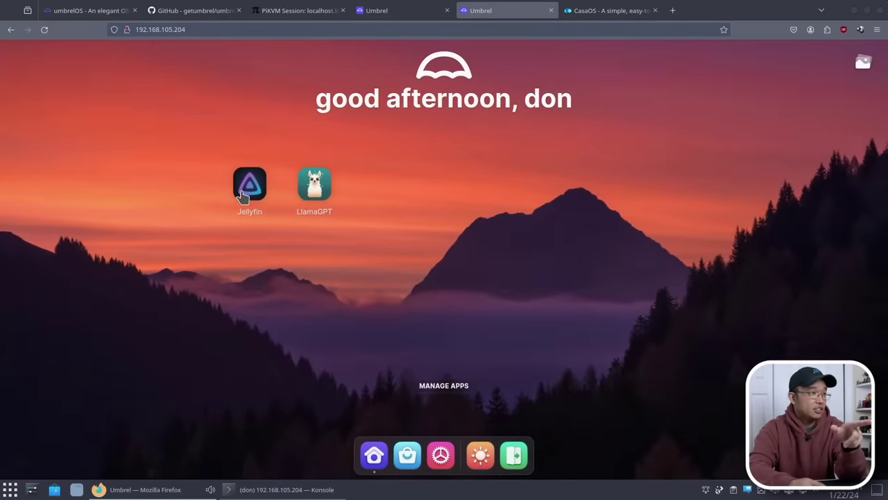
left_click(246, 193)
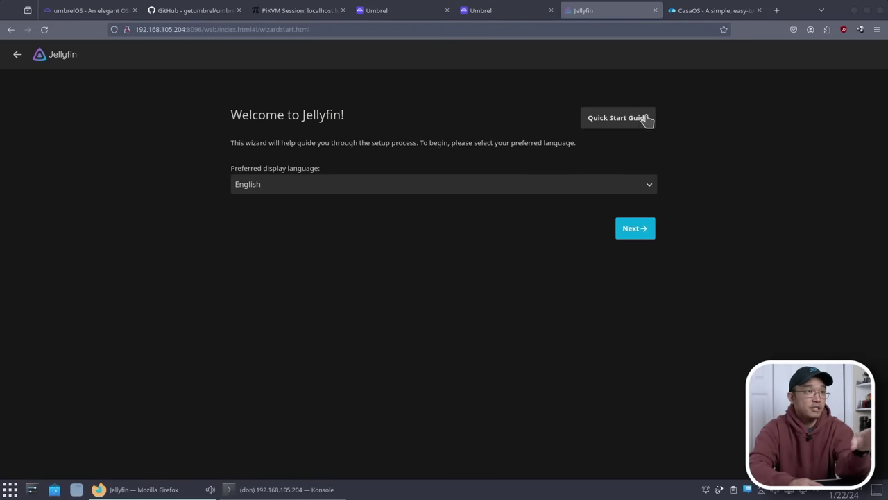
Step: Close the Jellyfin setup wizard tab
left_click(653, 11)
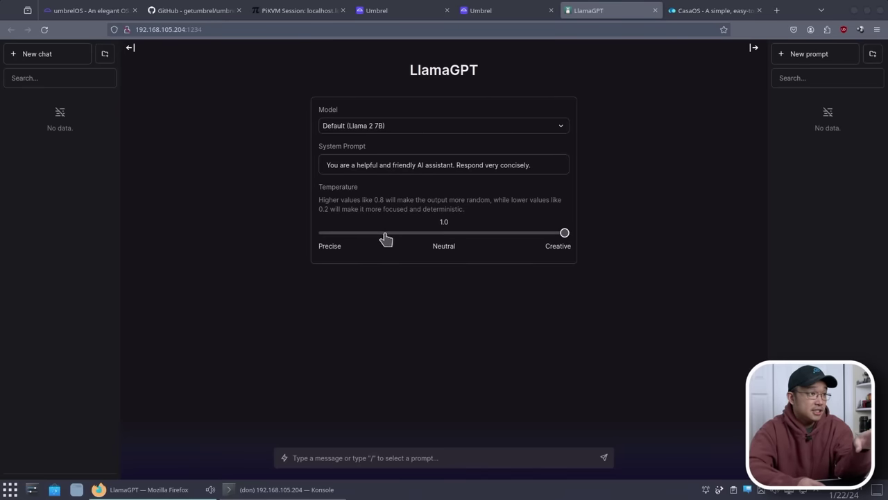
Step: Set temperature to 1.0 and ask LlamaGPT about today's weather in New York
left_click(554, 233)
left_click_drag(554, 233, 608, 231)
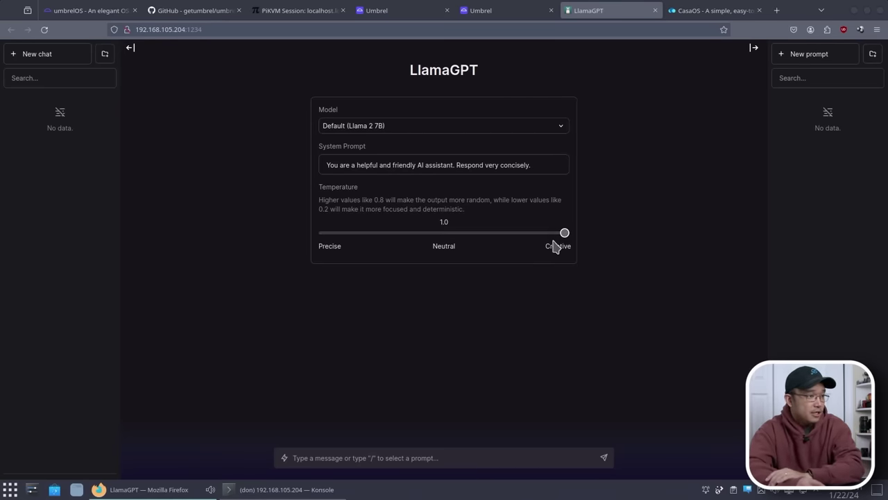
left_click(438, 458)
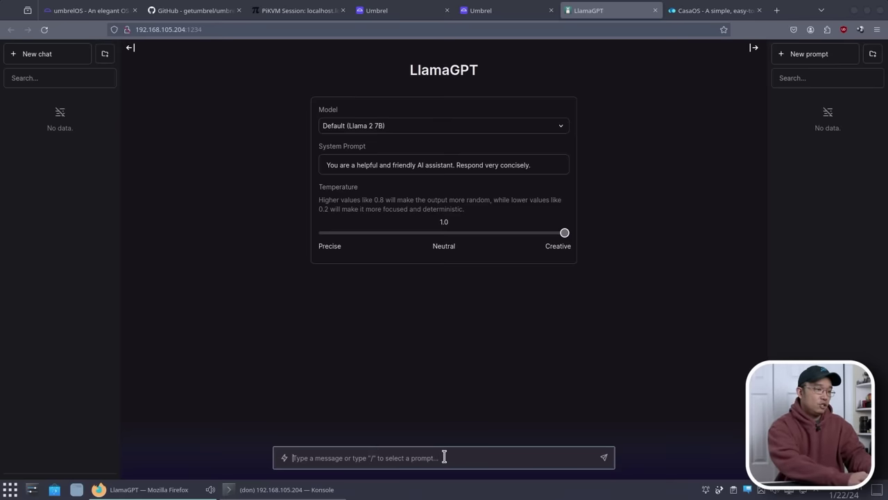
type("what is weather today in new york")
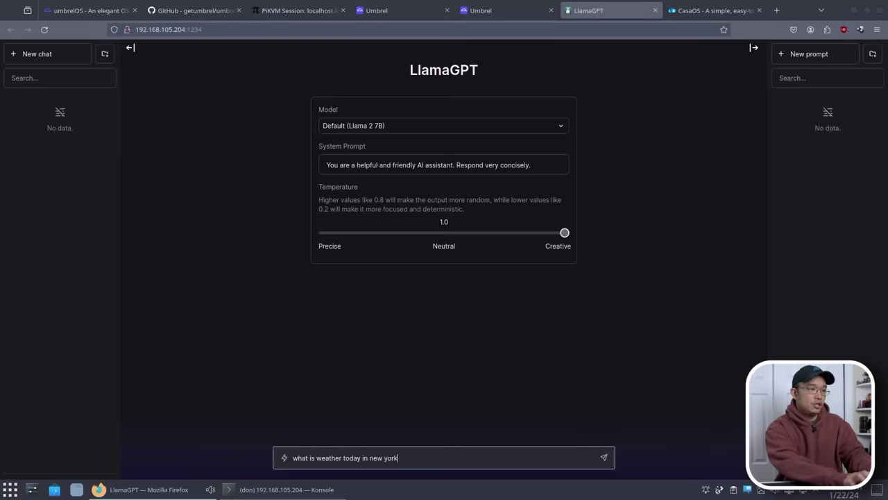
key("Return")
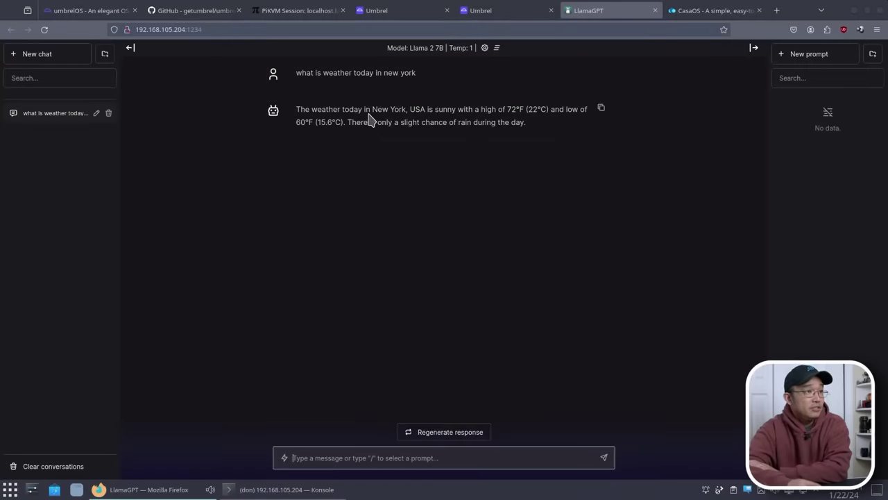
Step: Highlight the 72°F high and the slight chance of rain in LlamaGPT's reply
left_click_drag(506, 109, 514, 108)
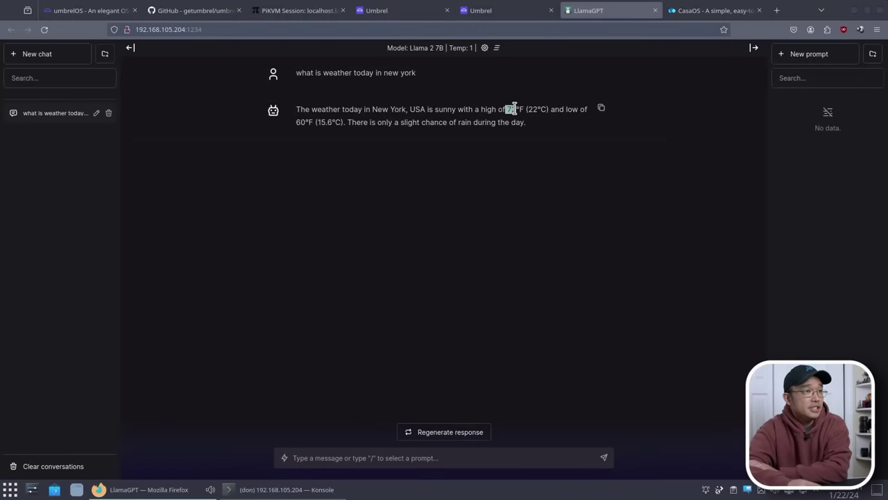
left_click(577, 109)
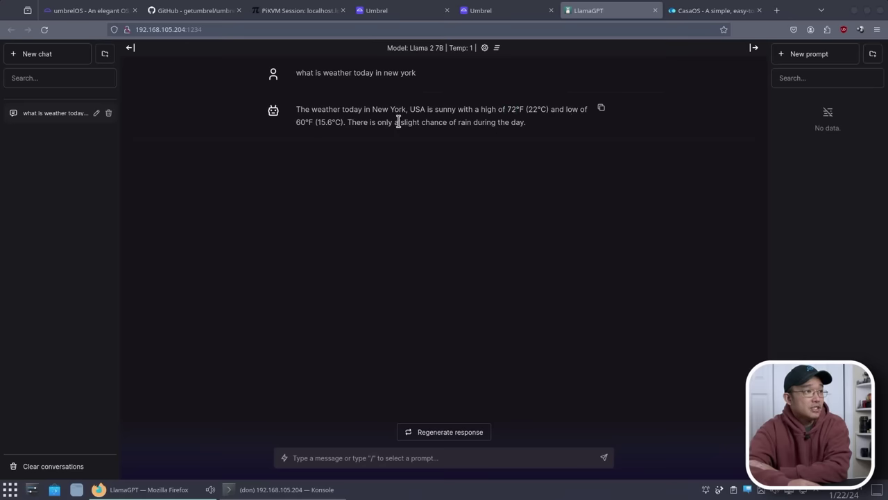
left_click_drag(398, 122, 298, 109)
left_click(503, 122)
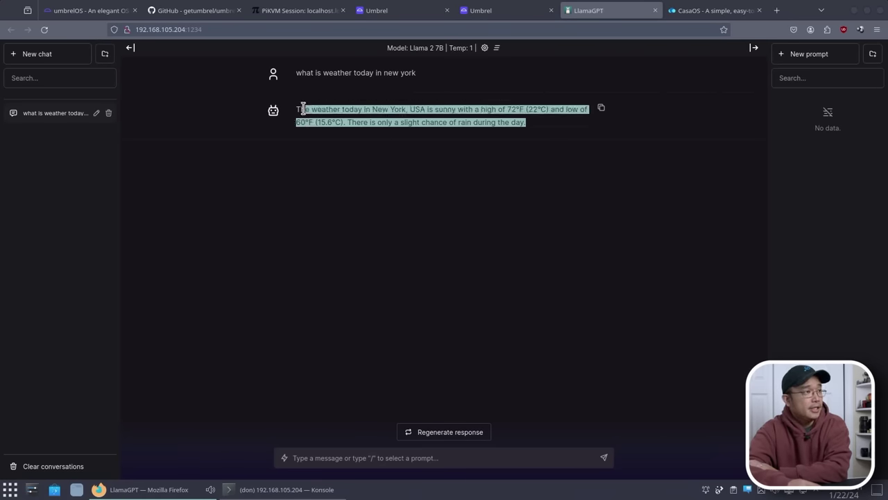
left_click(525, 134)
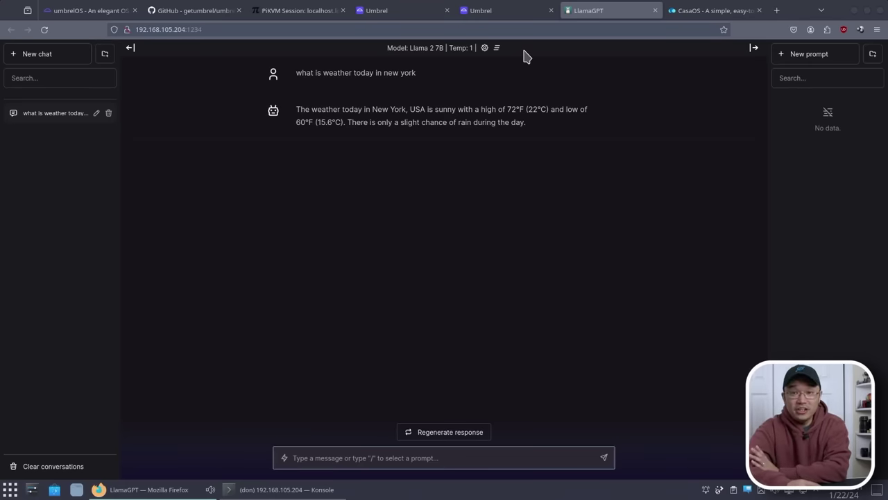
Step: Return to the Umbrel home screen and open the App Store's Discover page
left_click(503, 12)
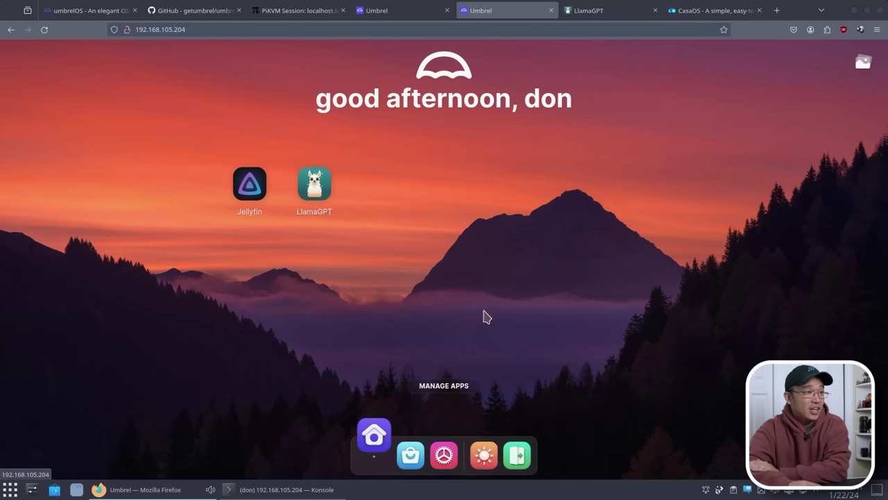
left_click(407, 453)
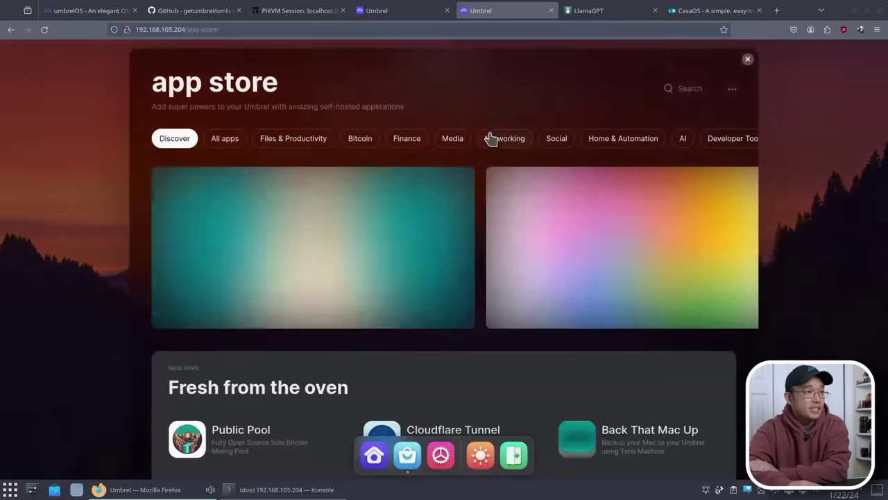
scroll(523, 260, "down", 3)
scroll(523, 261, "up", 4)
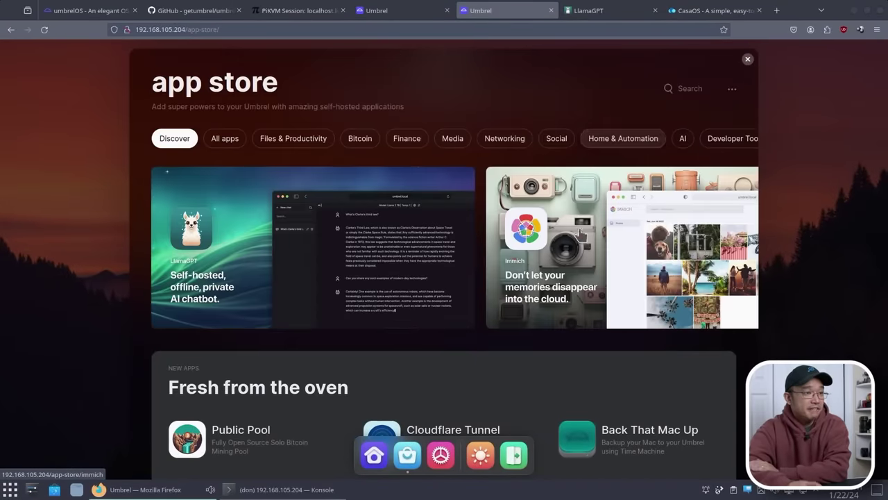
scroll(417, 180, "down", 3)
scroll(376, 159, "up", 3)
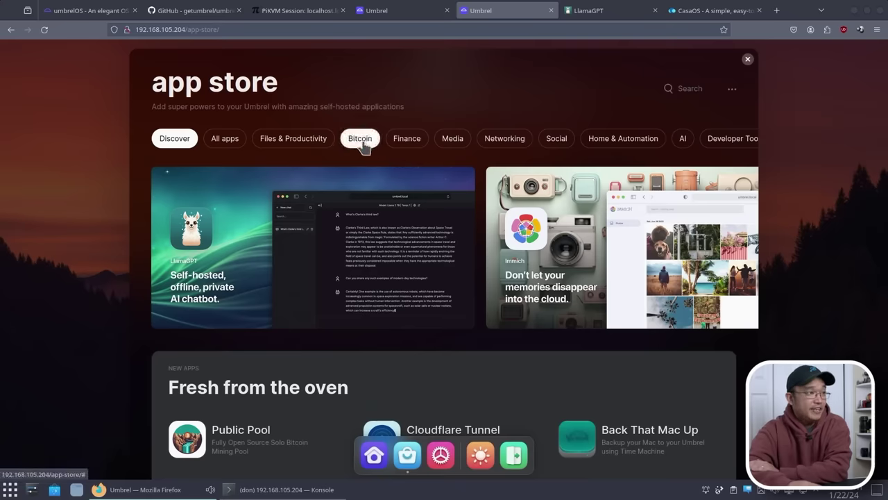
Step: Filter to the Bitcoin category and browse Bitcoin Node, BTCPay Server, Electrs and Core Lightning
left_click(365, 143)
scroll(525, 322, "down", 3)
scroll(525, 322, "down", 10)
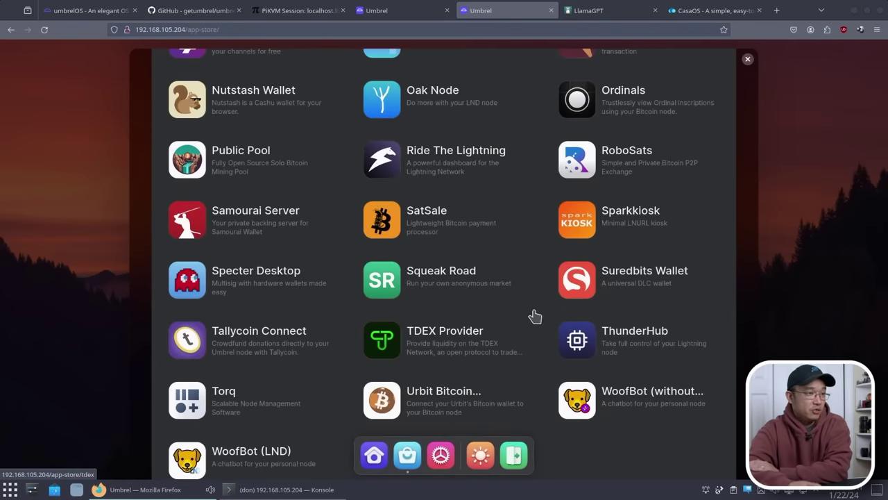
scroll(531, 313, "up", 2)
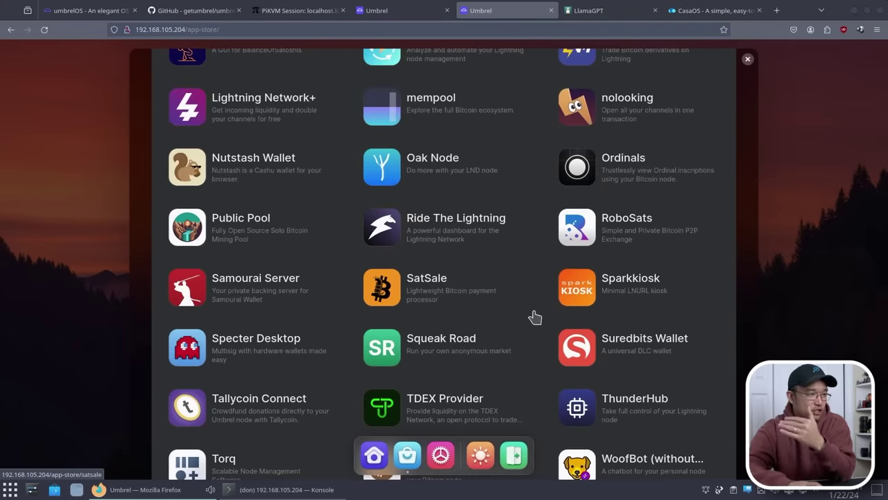
scroll(534, 317, "up", 10)
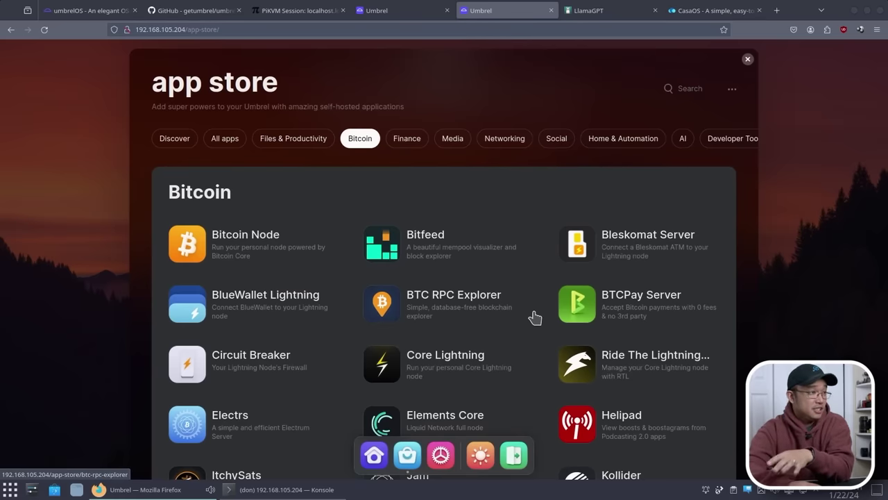
scroll(534, 317, "down", 4)
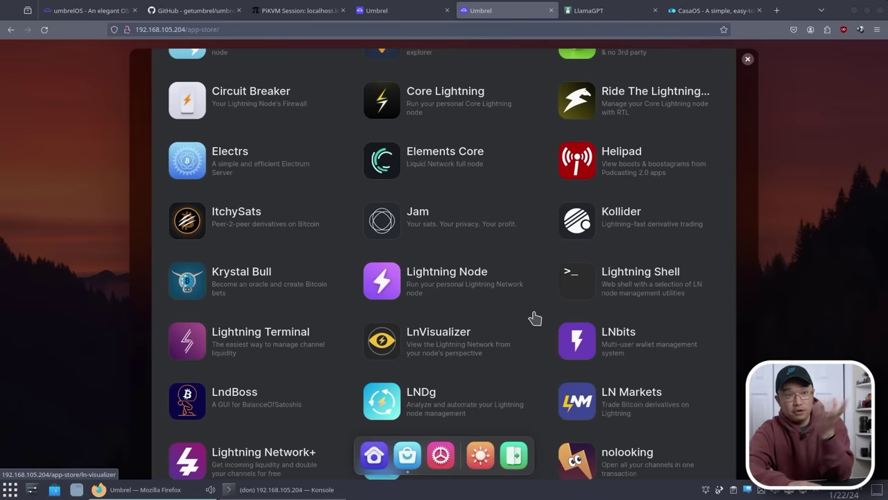
scroll(412, 349, "up", 3)
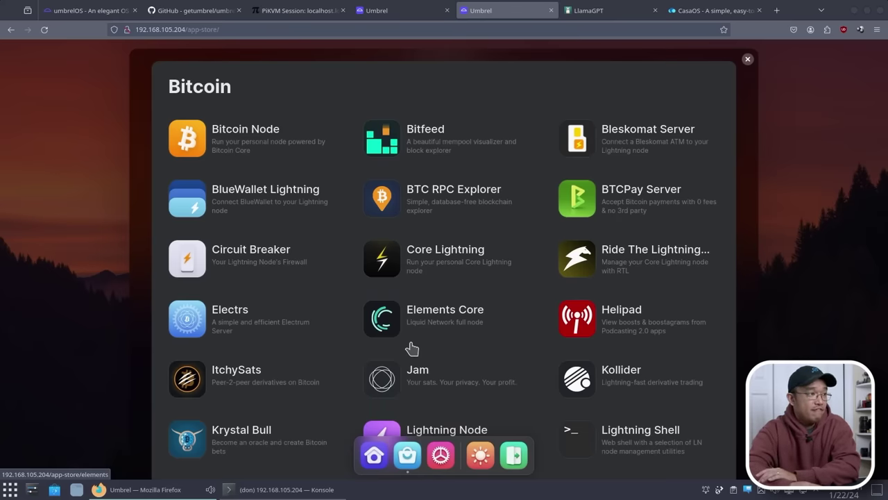
scroll(412, 348, "down", 3)
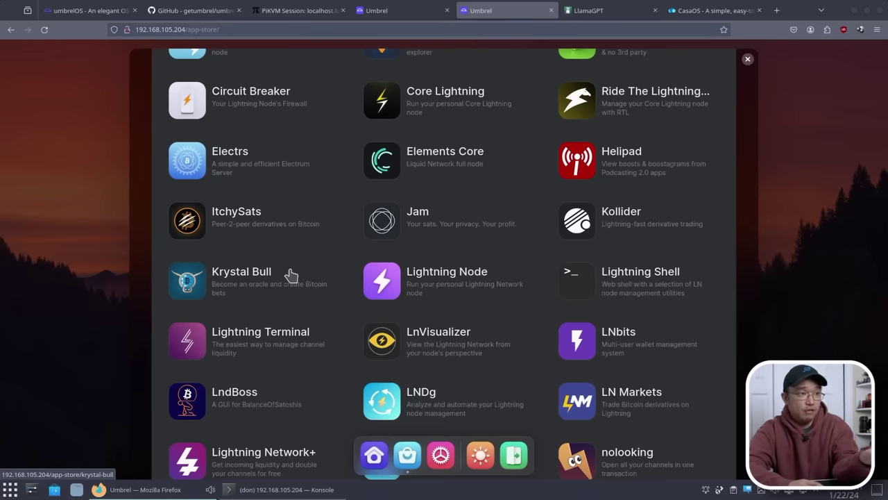
scroll(385, 229, "down", 3)
scroll(384, 227, "up", 6)
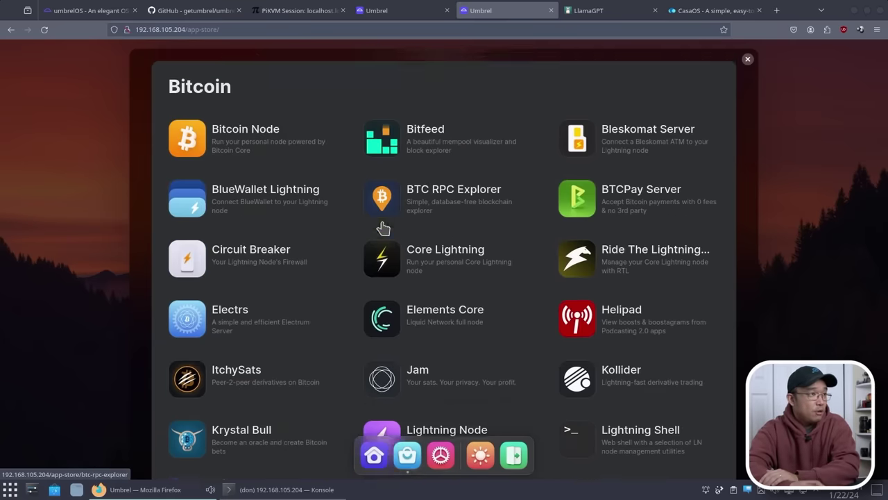
scroll(383, 228, "up", 2)
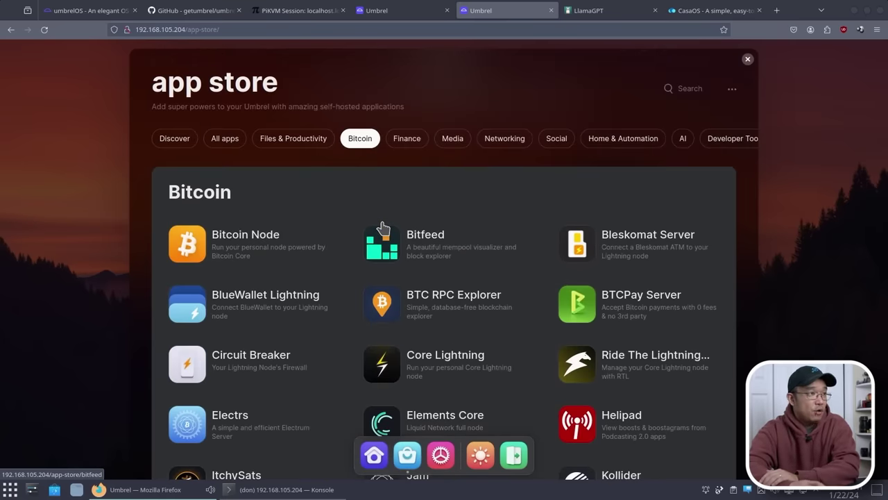
Step: View the Home & Automation and All apps lists, then close the App Store to the home screen
left_click(649, 139)
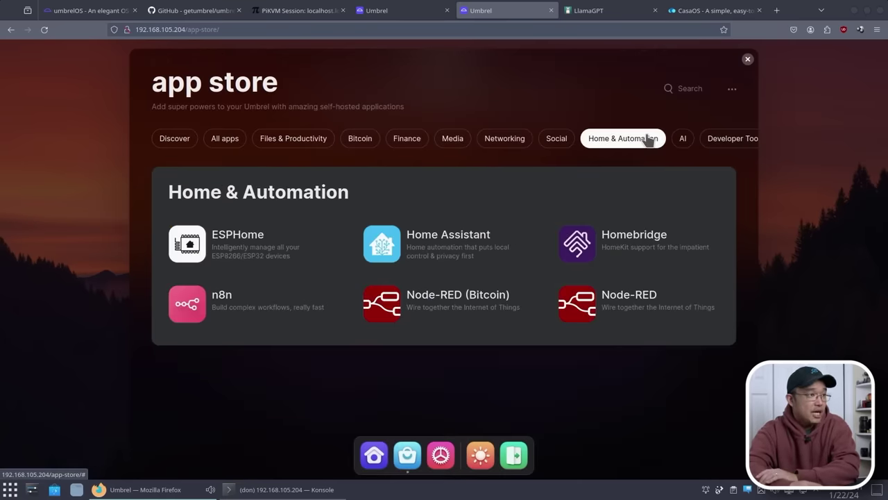
left_click(214, 141)
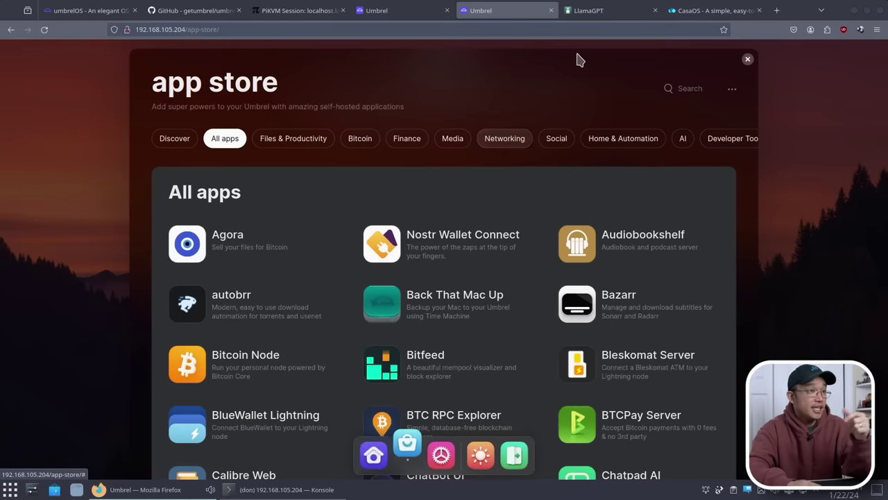
left_click(748, 59)
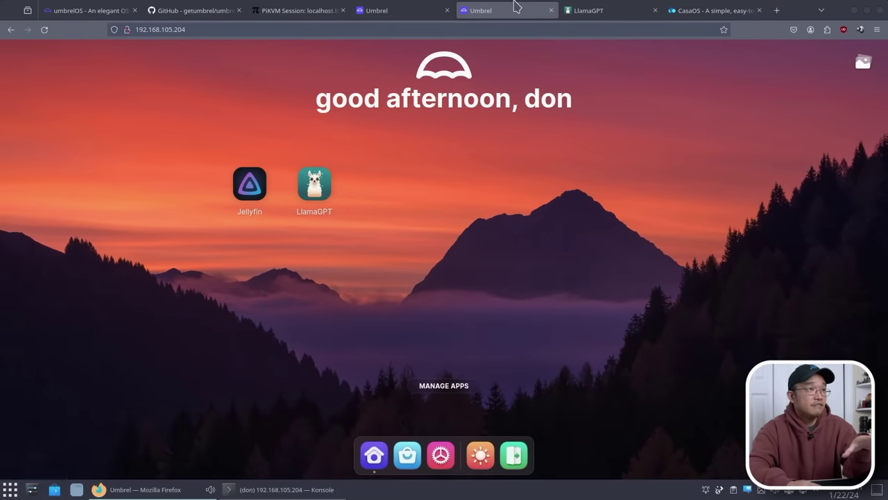
Step: In the PiKVM terminal, run 'docker ps', then 'sudo docker ps' to list Umbrel's containers
left_click(265, 11)
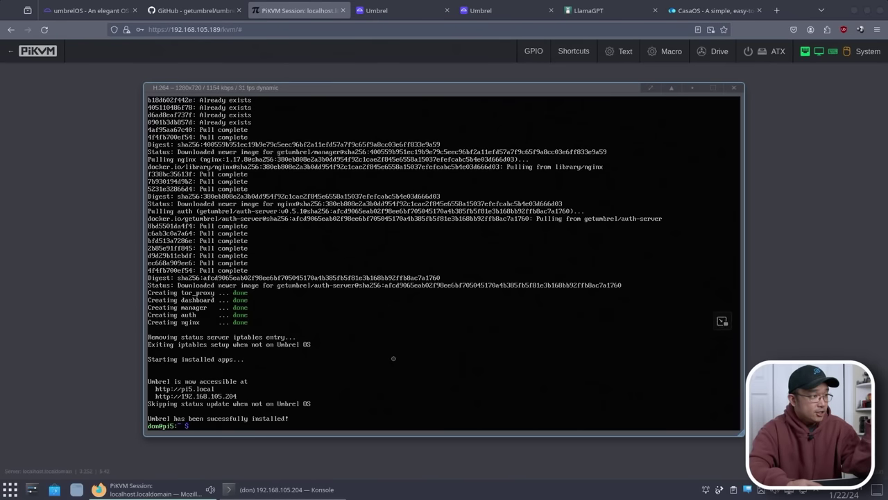
key("Return")
key("Return")
key("Return")
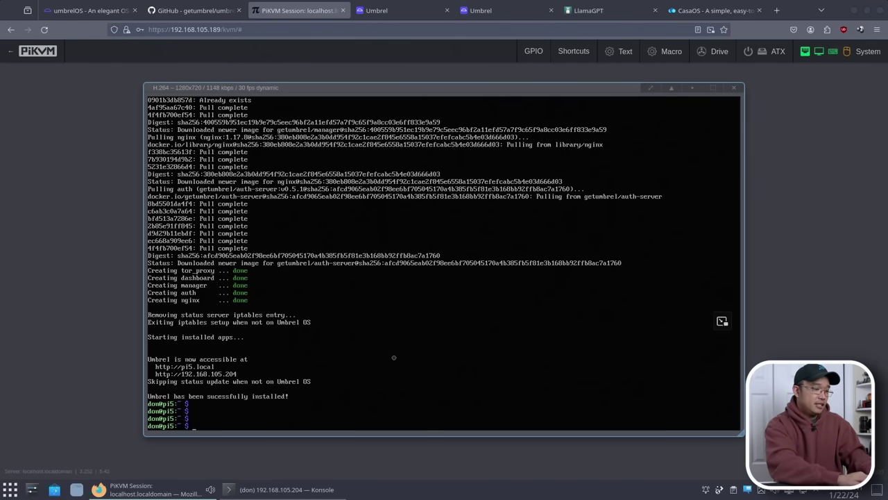
type("docker ps")
key("Return")
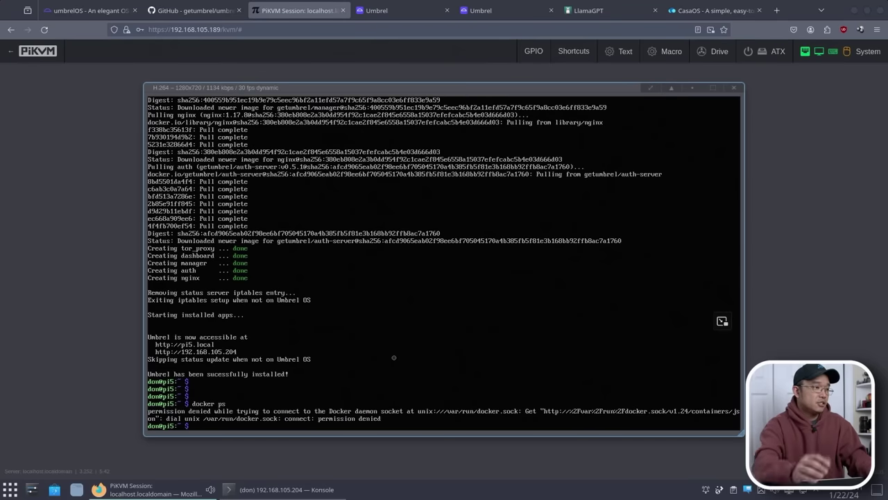
type("sudo docker ps")
key("Return")
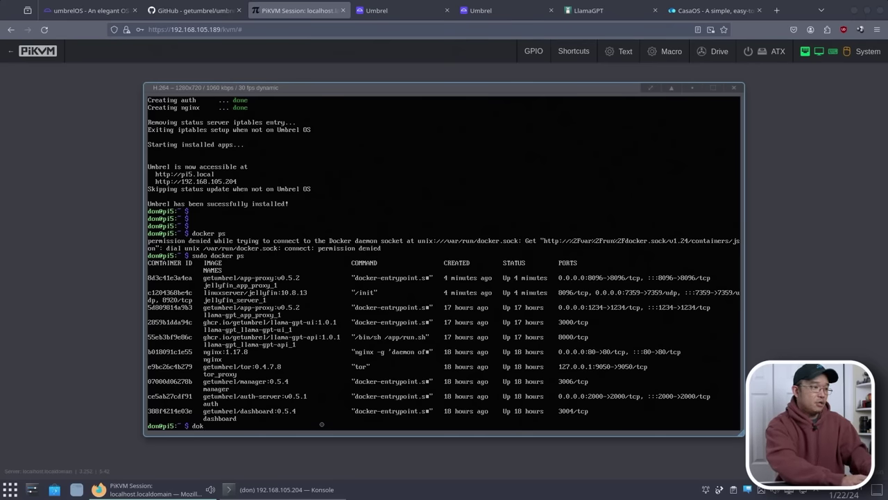
Step: Run 'docker compose' to print Docker Compose's command help
type("doker")
key("BackSpace")
key("BackSpace")
key("BackSpace")
type("cker compose")
key("Return")
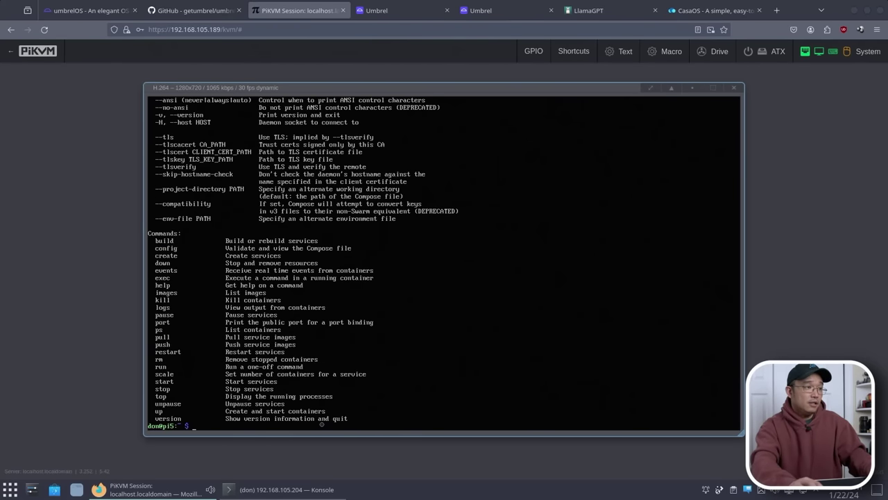
Step: Back on the Umbrel home screen, reopen the App Store and glance over its app list
left_click(507, 11)
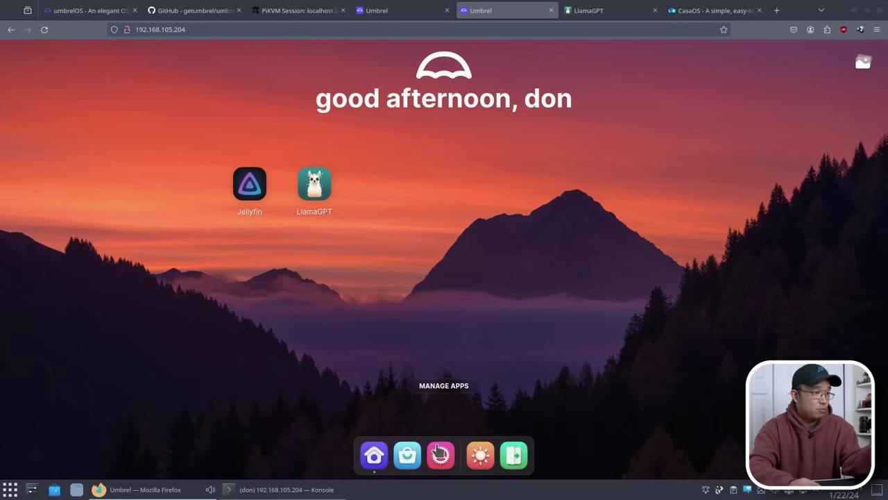
left_click(408, 454)
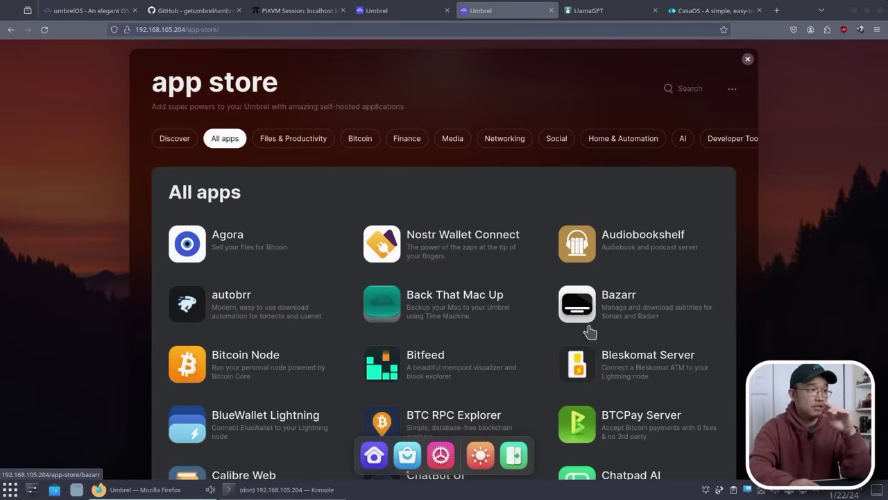
scroll(505, 382, "down", 5)
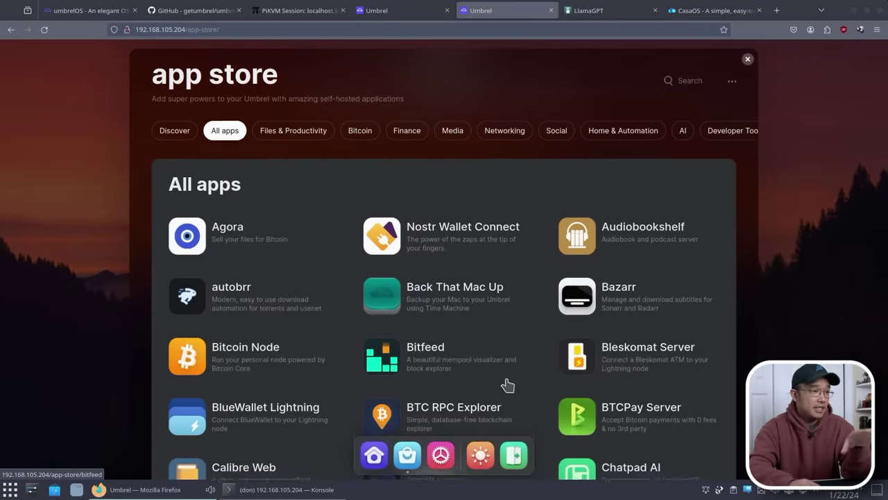
scroll(505, 383, "up", 5)
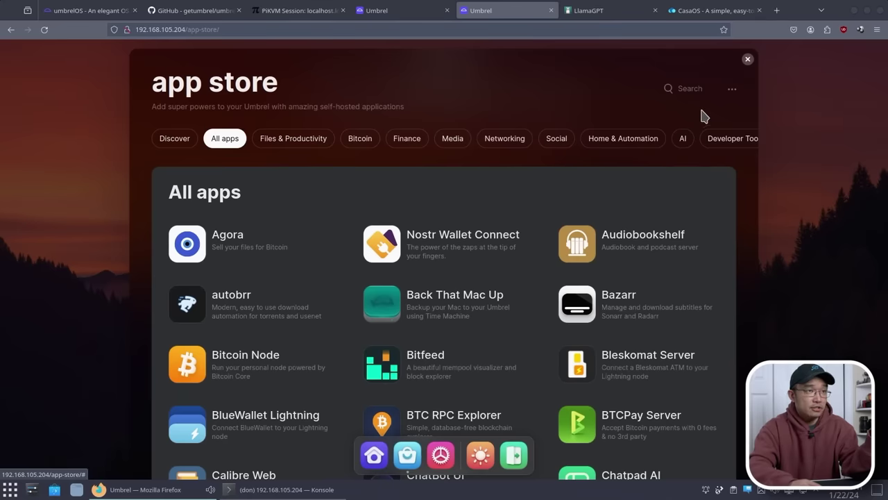
Step: View the Community App Stores dialog, close it, and return to the PiKVM terminal
left_click(731, 92)
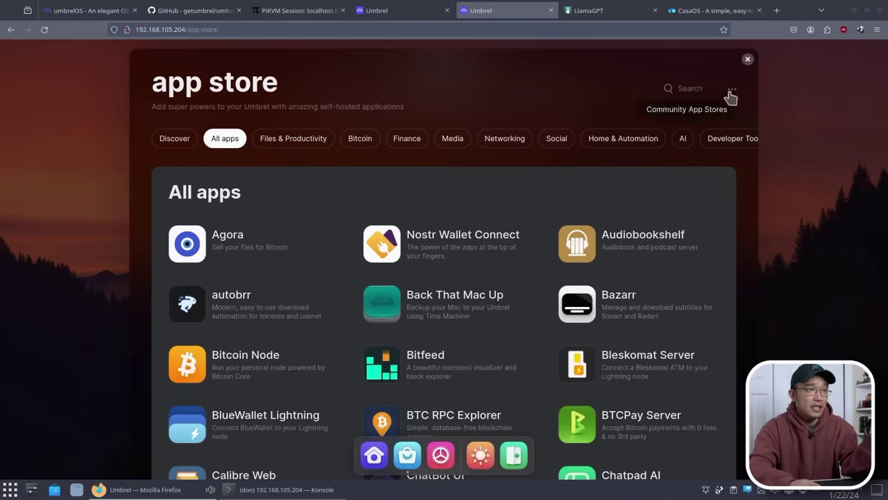
left_click(689, 115)
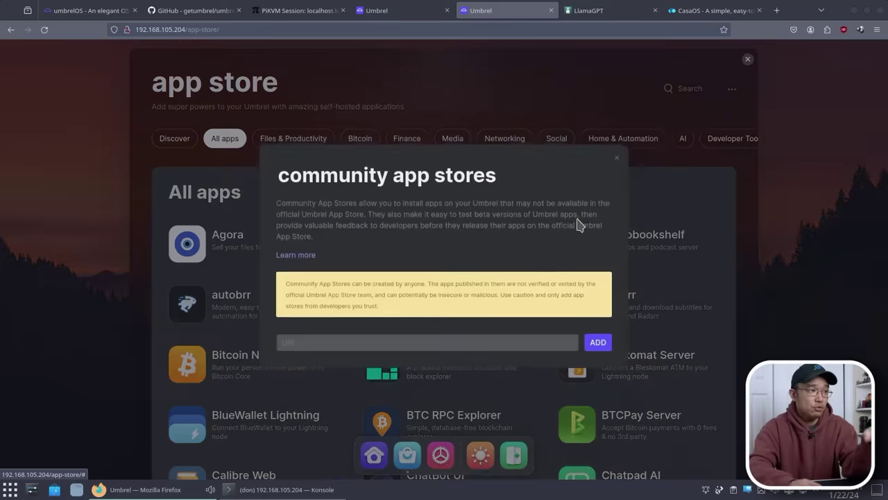
left_click(617, 160)
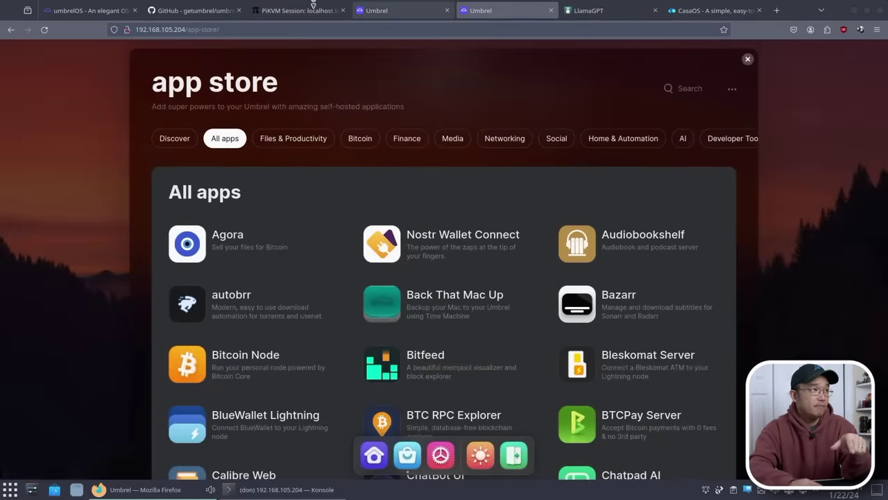
left_click(305, 10)
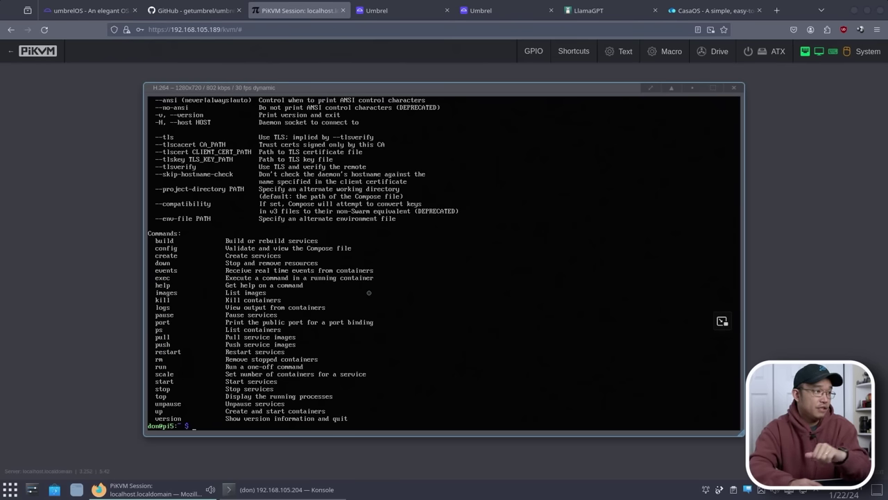